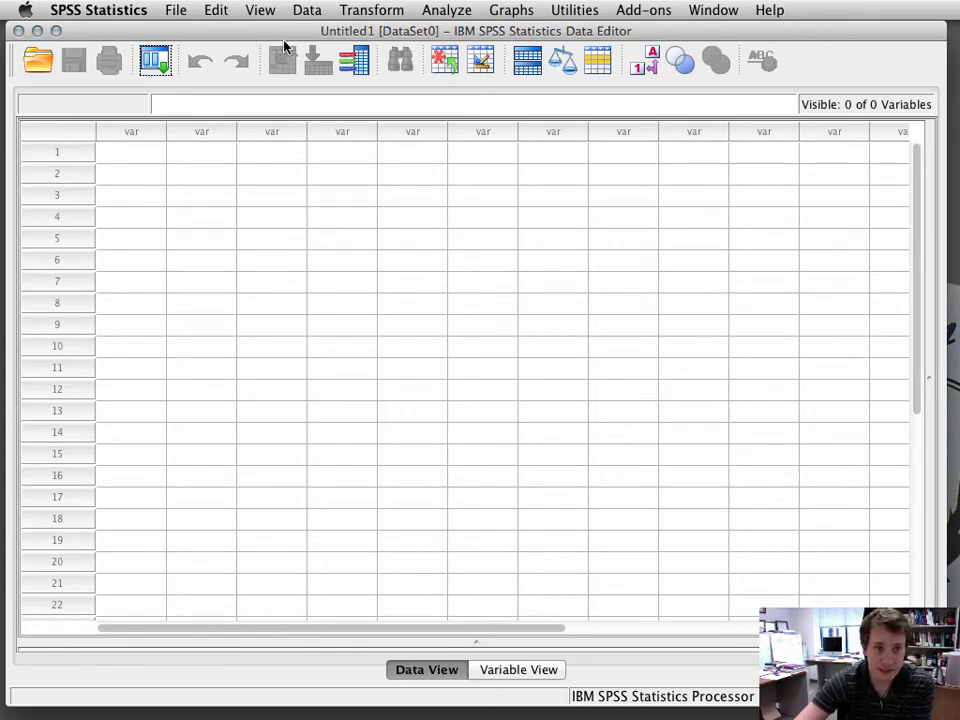
Step: Open the data-opening dialog and browse to the Dropbox/Teaching files/Spring2014/501 folder
{"action": "left_click", "coordinate": [182, 14]}
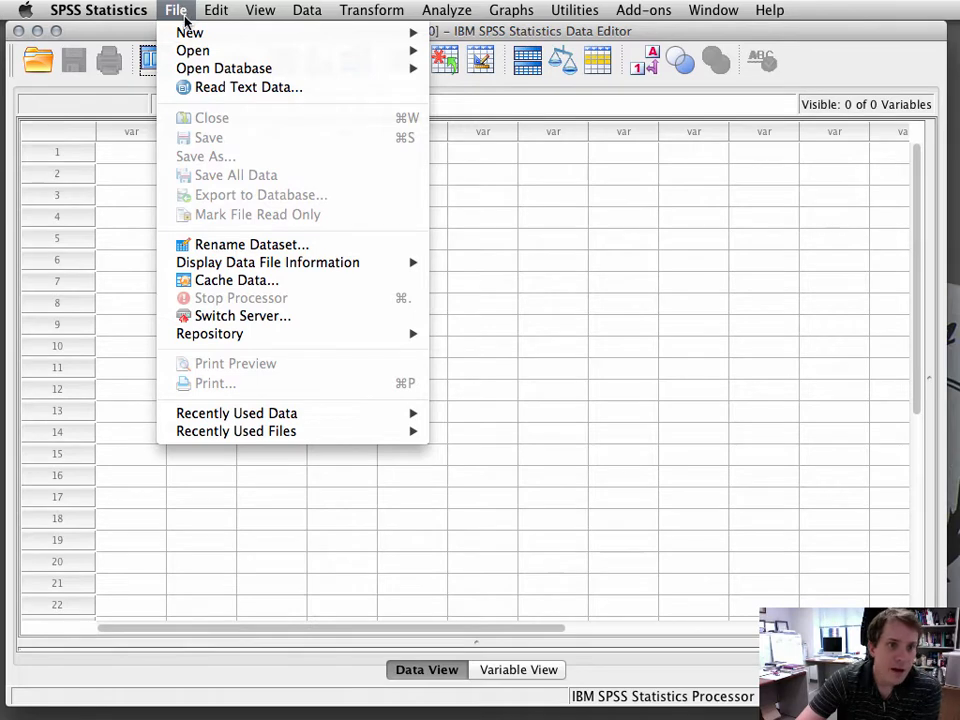
{"action": "mouse_move", "coordinate": [196, 51]}
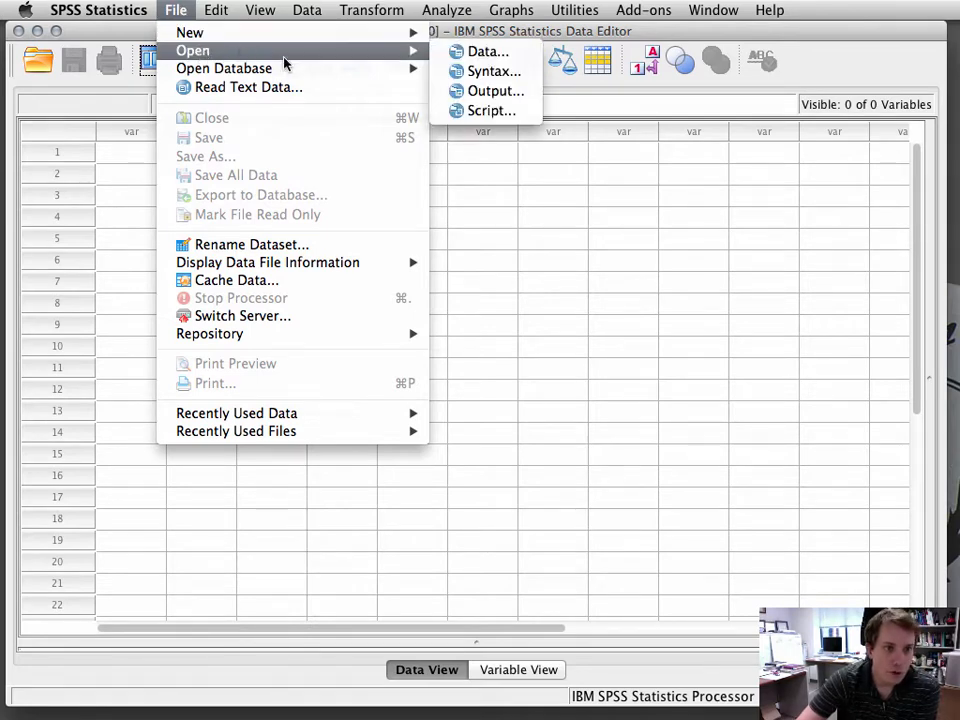
{"action": "left_click", "coordinate": [474, 52]}
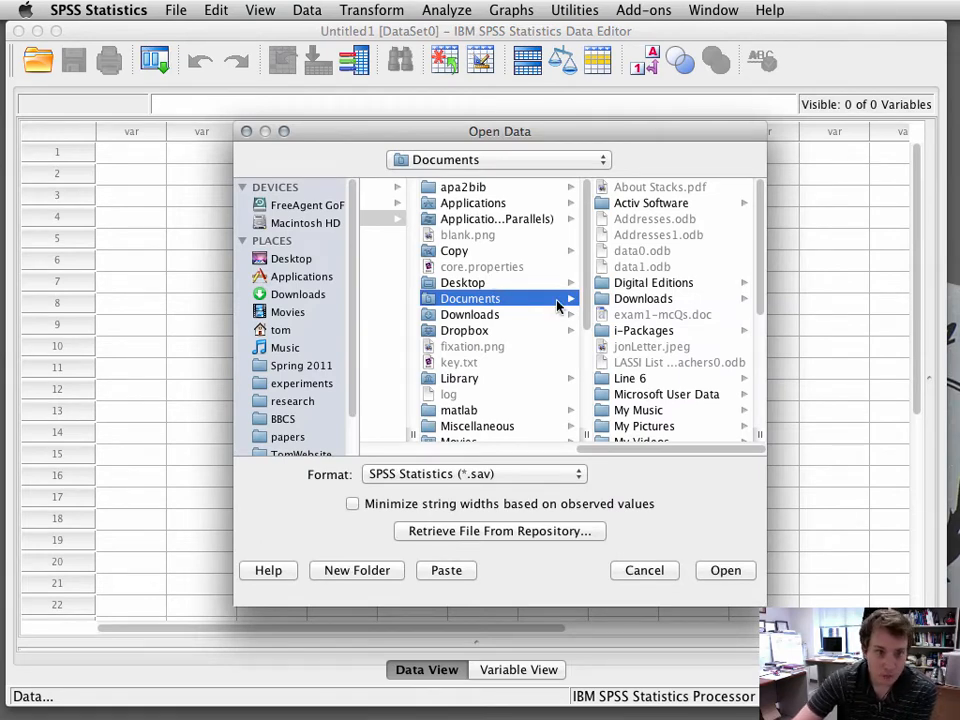
{"action": "left_click", "coordinate": [464, 332]}
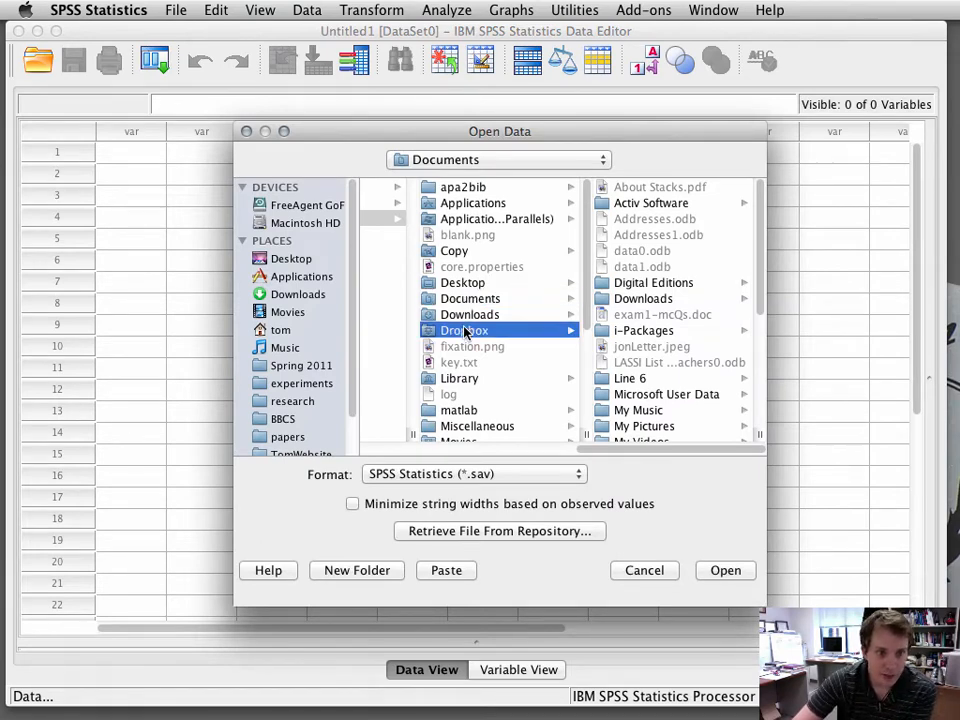
{"action": "scroll", "coordinate": [610, 290], "scroll_direction": "down", "scroll_amount": 10}
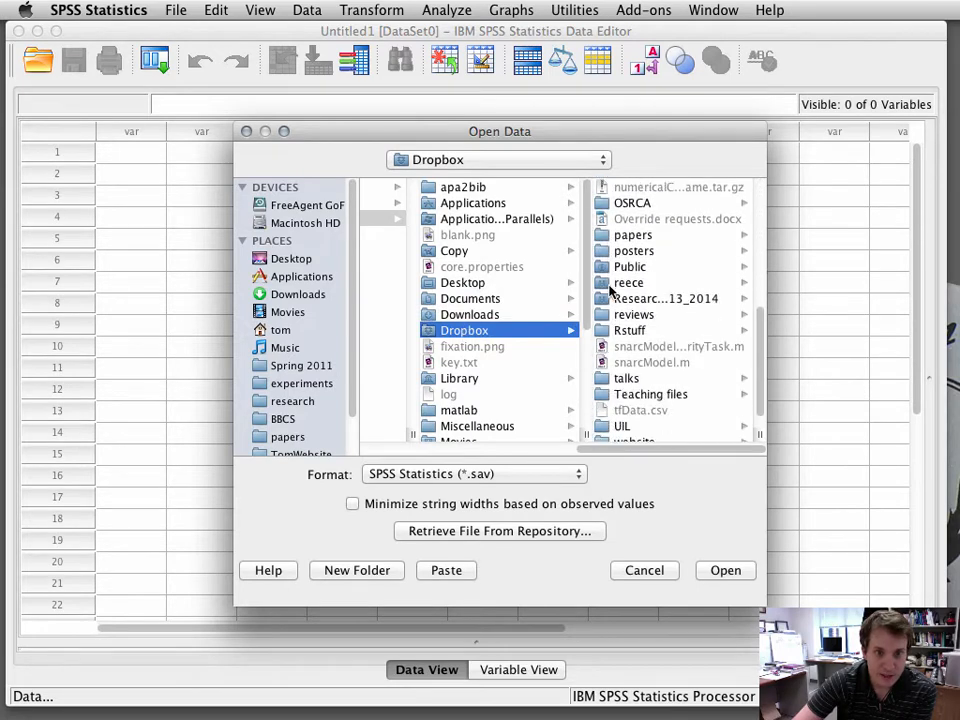
{"action": "left_click", "coordinate": [629, 330]}
{"action": "left_click", "coordinate": [450, 394]}
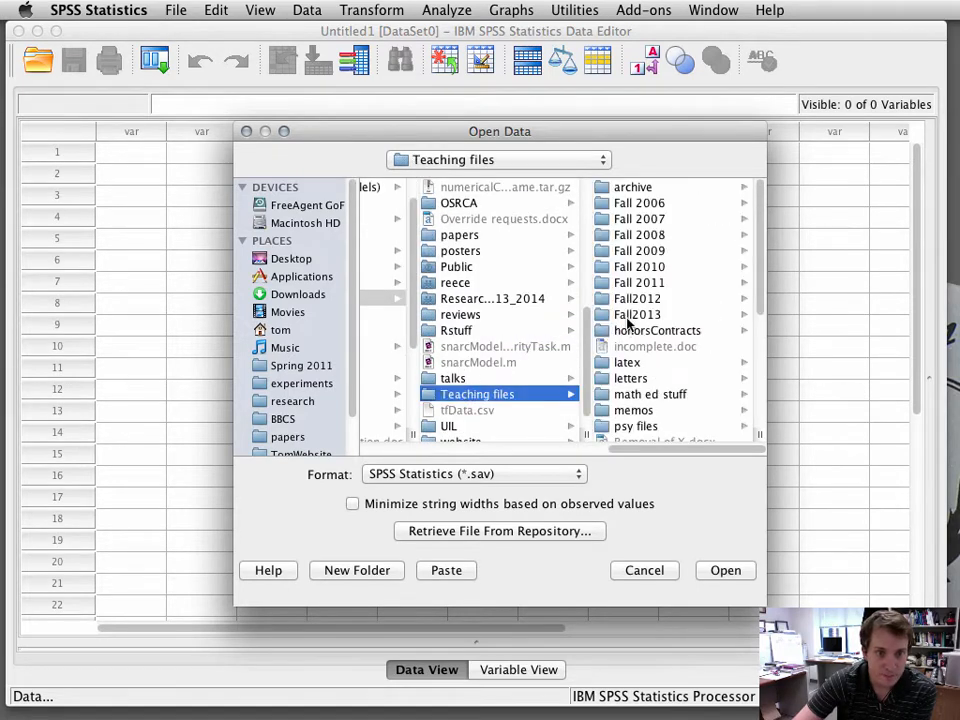
{"action": "scroll", "coordinate": [629, 320], "scroll_direction": "down", "scroll_amount": 5}
{"action": "left_click", "coordinate": [659, 358]}
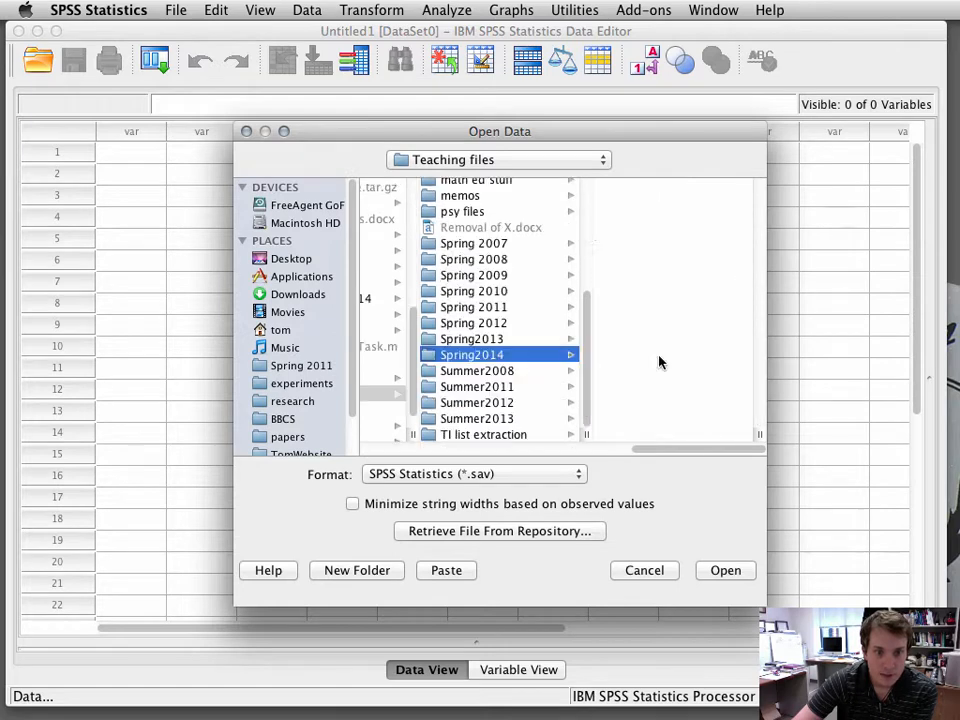
{"action": "left_click", "coordinate": [636, 220]}
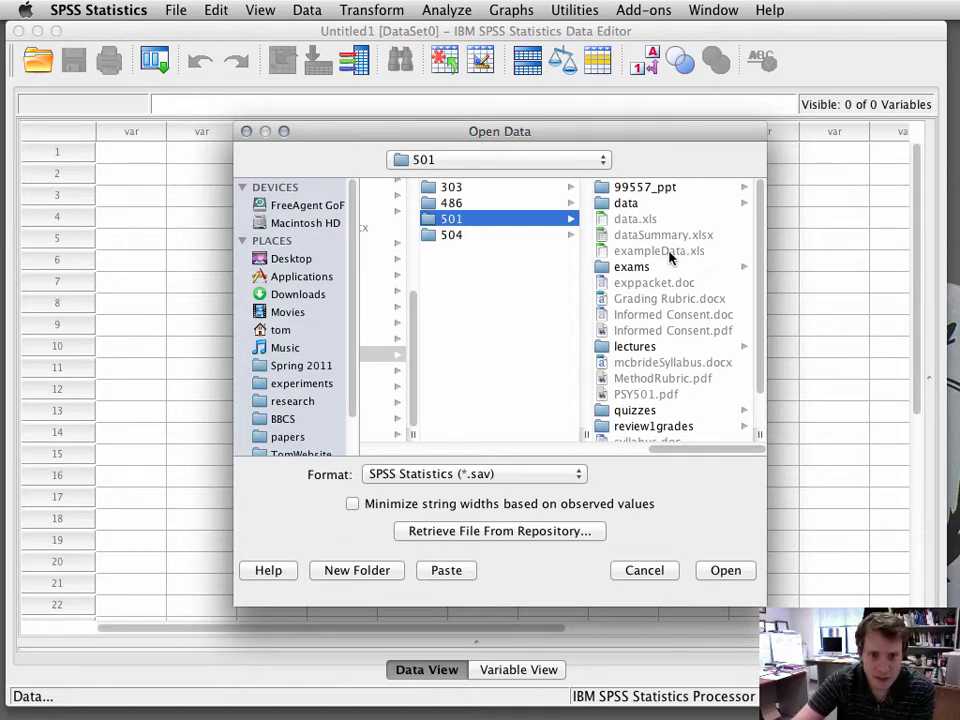
Step: Switch the file format to Excel and open exampleData.xls, reading variable names from the first row
{"action": "left_click", "coordinate": [669, 252]}
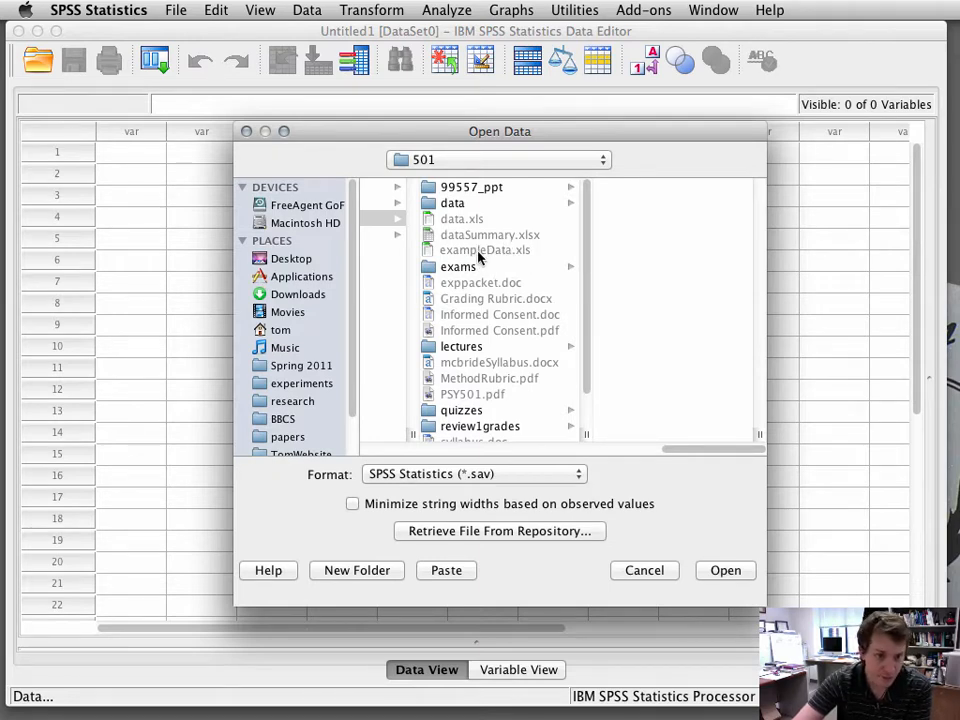
{"action": "left_click", "coordinate": [574, 476]}
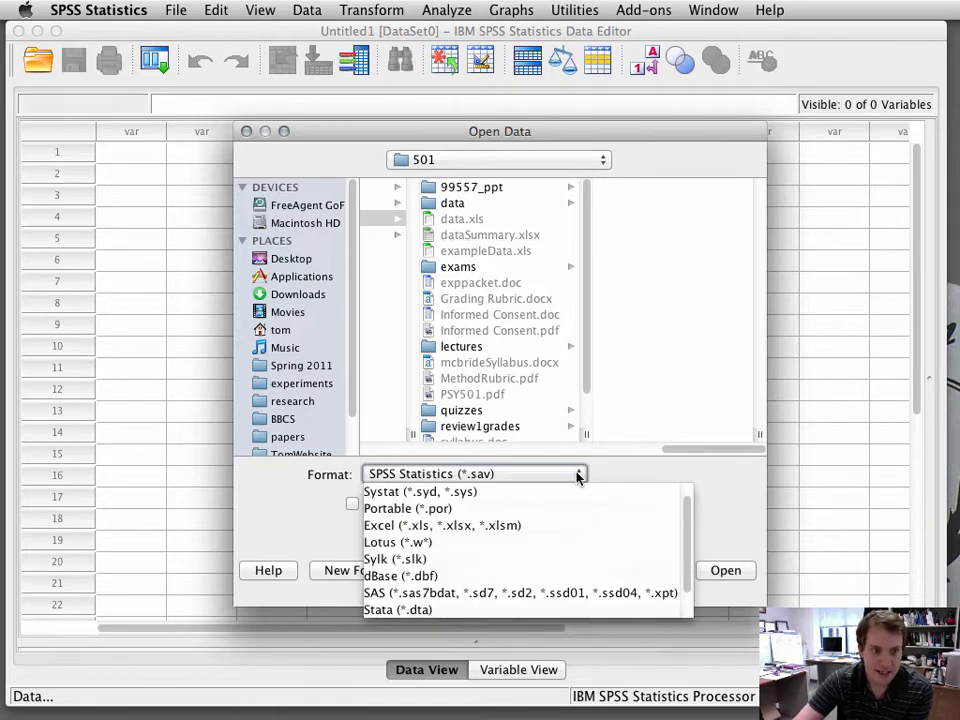
{"action": "left_click", "coordinate": [495, 527]}
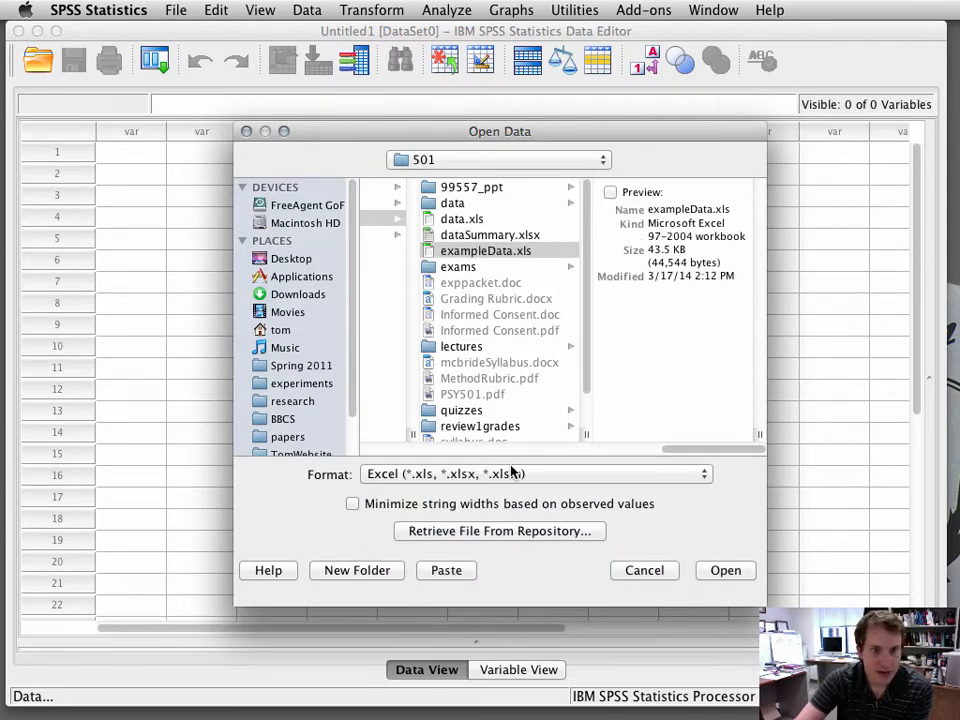
{"action": "left_click", "coordinate": [491, 255]}
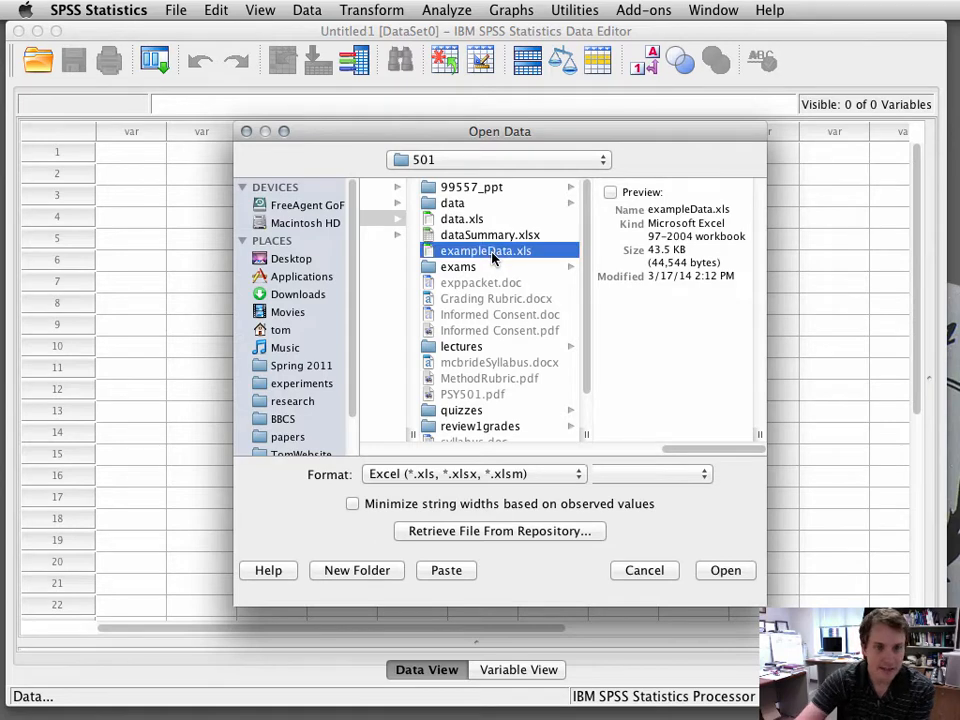
{"action": "left_click", "coordinate": [738, 574]}
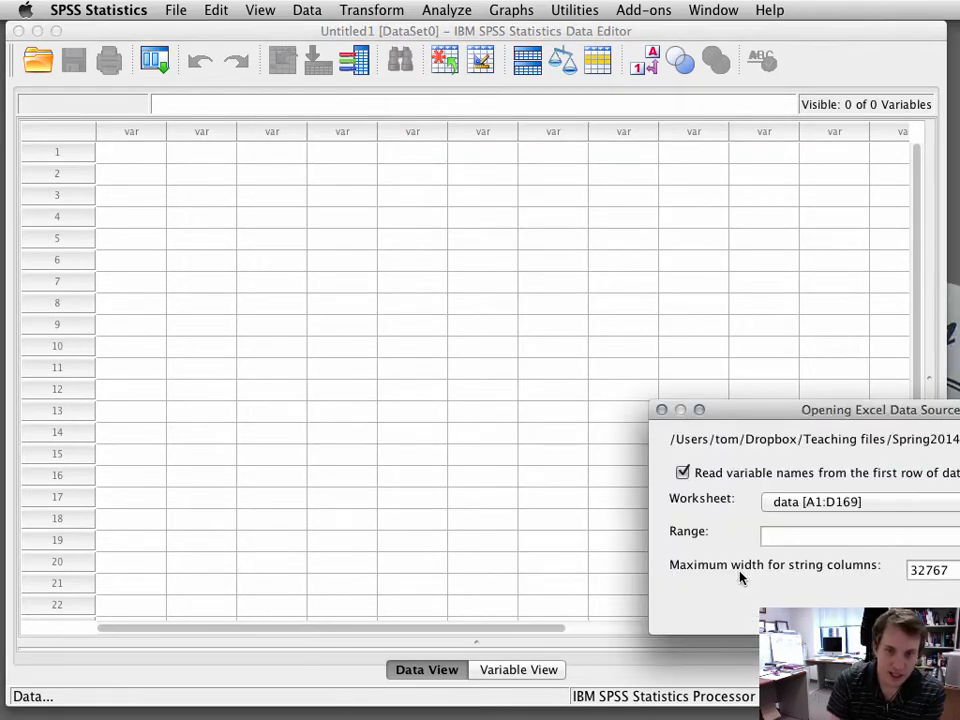
{"action": "left_click_drag", "start_coordinate": [800, 405], "coordinate": [370, 238]}
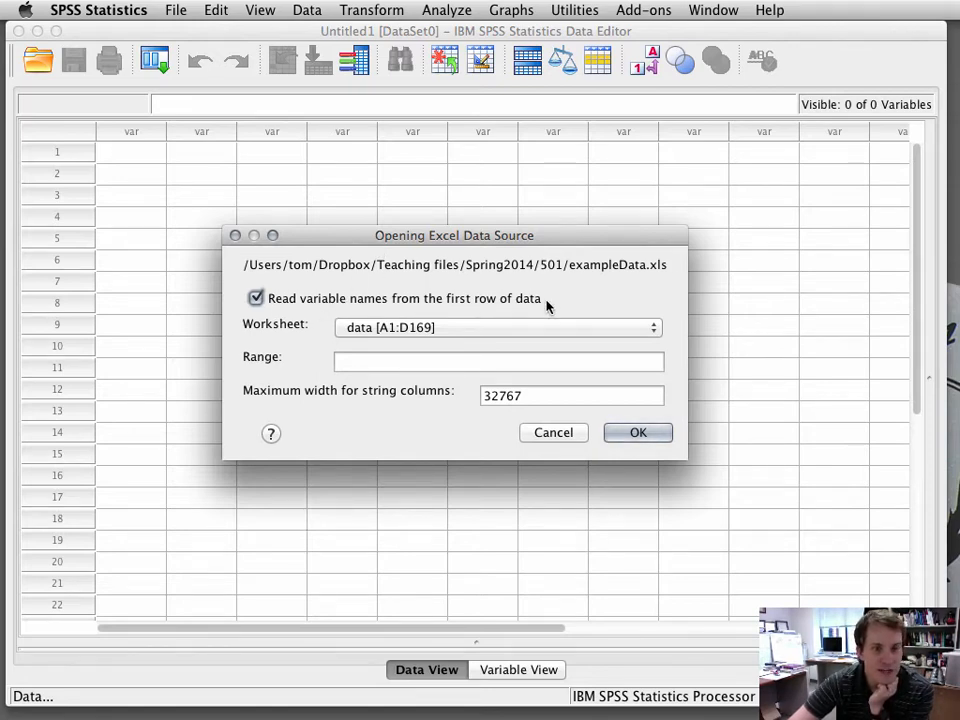
{"action": "left_click", "coordinate": [637, 432]}
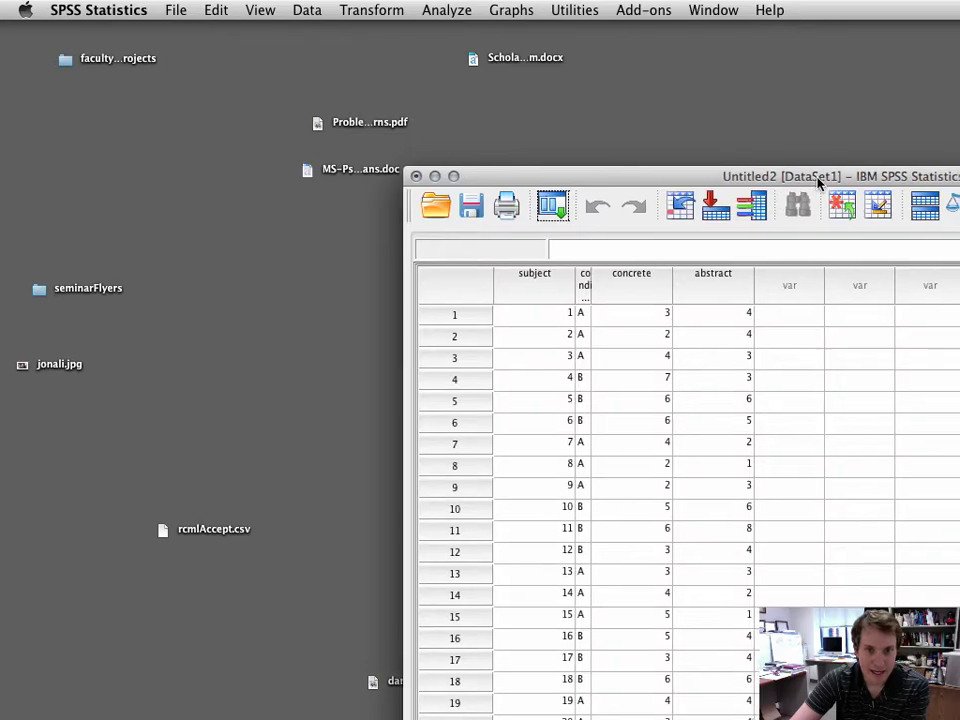
Step: Widen the condition column so its full name shows in the data grid
{"action": "left_click_drag", "start_coordinate": [822, 176], "coordinate": [413, 24]}
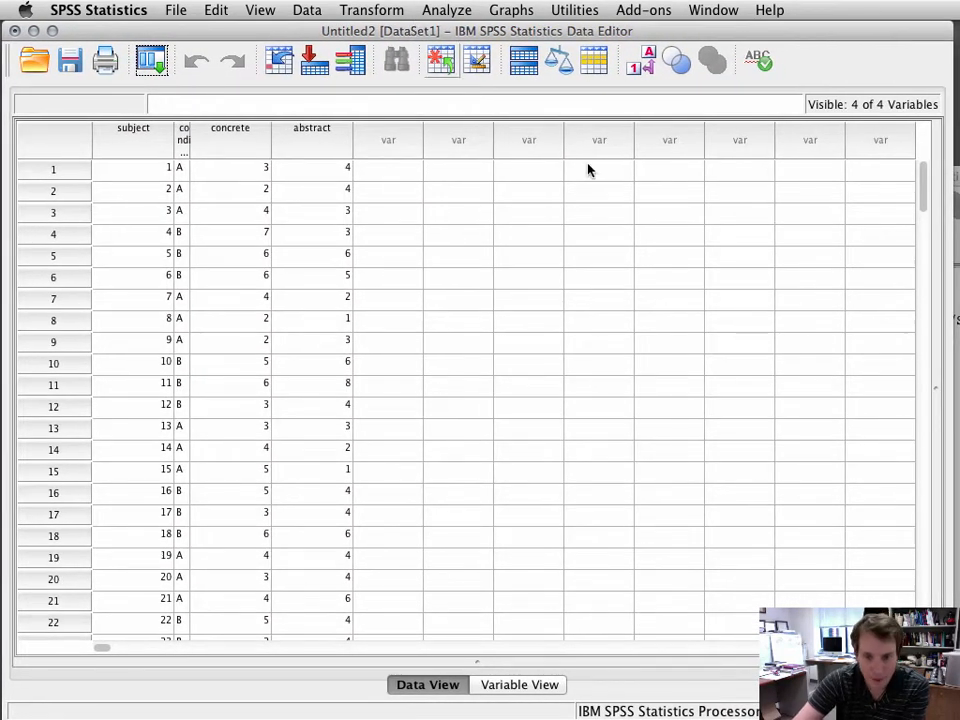
{"action": "left_click_drag", "start_coordinate": [946, 713], "coordinate": [946, 703]}
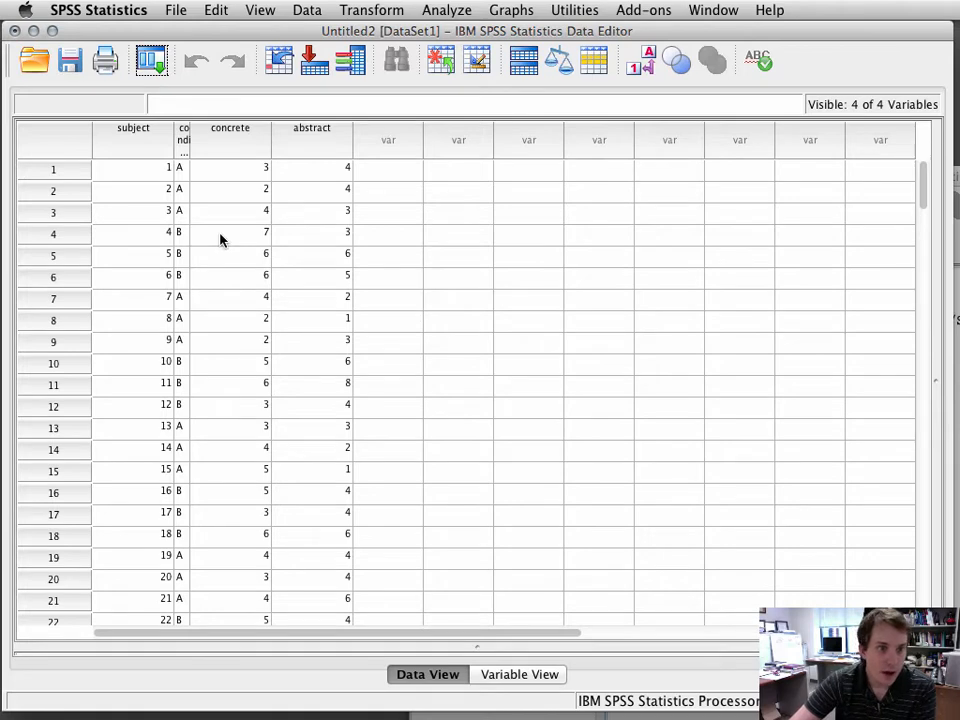
{"action": "left_click_drag", "start_coordinate": [189, 141], "coordinate": [241, 133]}
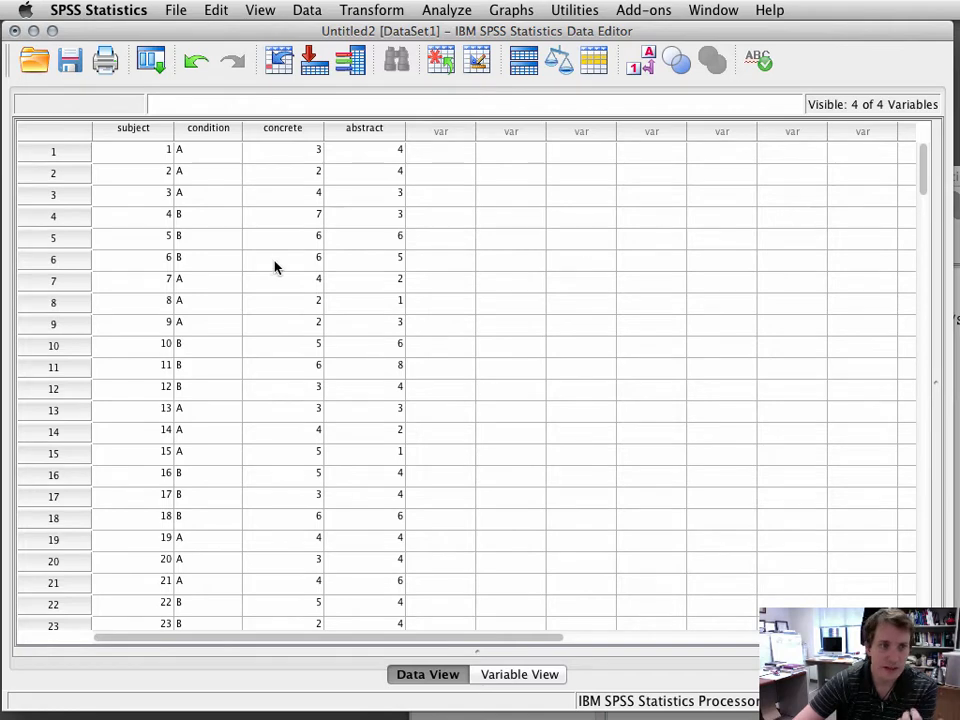
Step: Examine the condition, concrete and abstract columns and scroll through the cases
{"action": "left_click", "coordinate": [213, 133]}
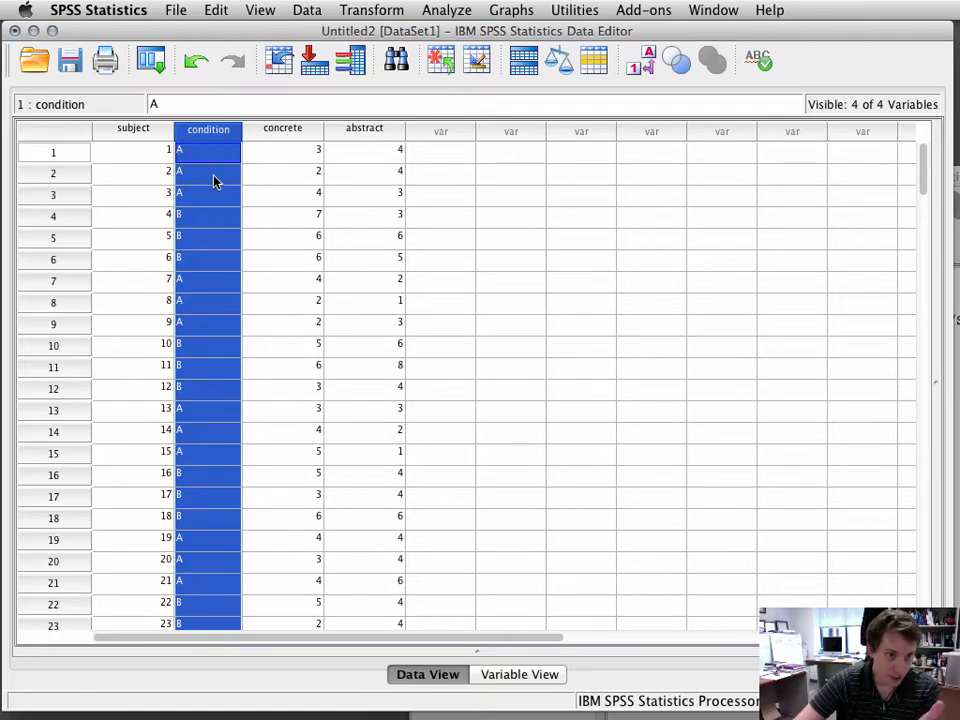
{"action": "left_click", "coordinate": [300, 134]}
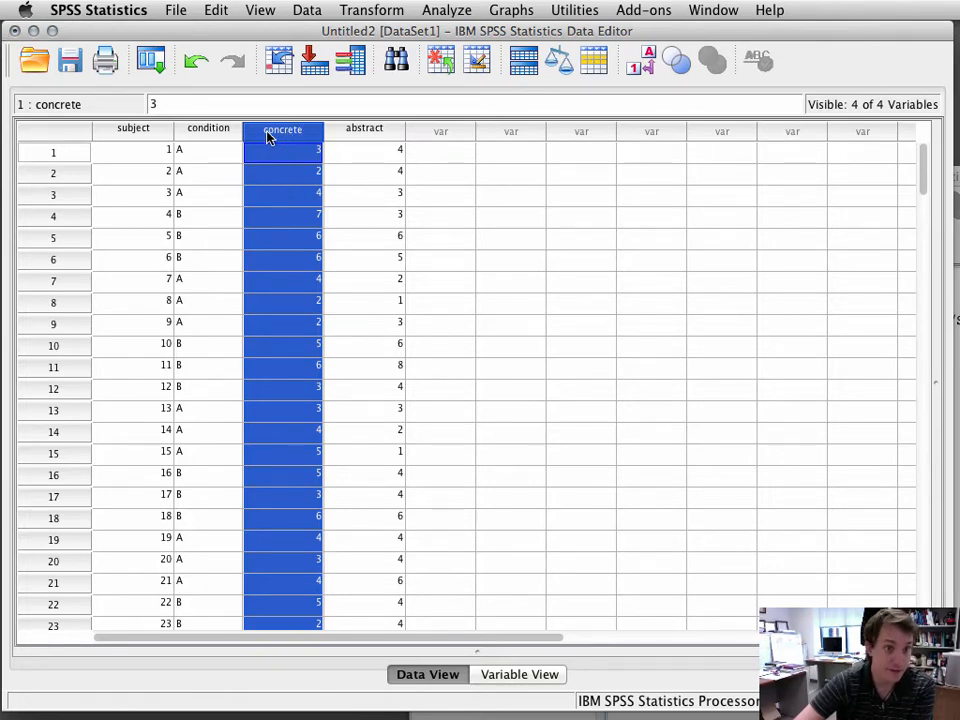
{"action": "left_click", "coordinate": [371, 138]}
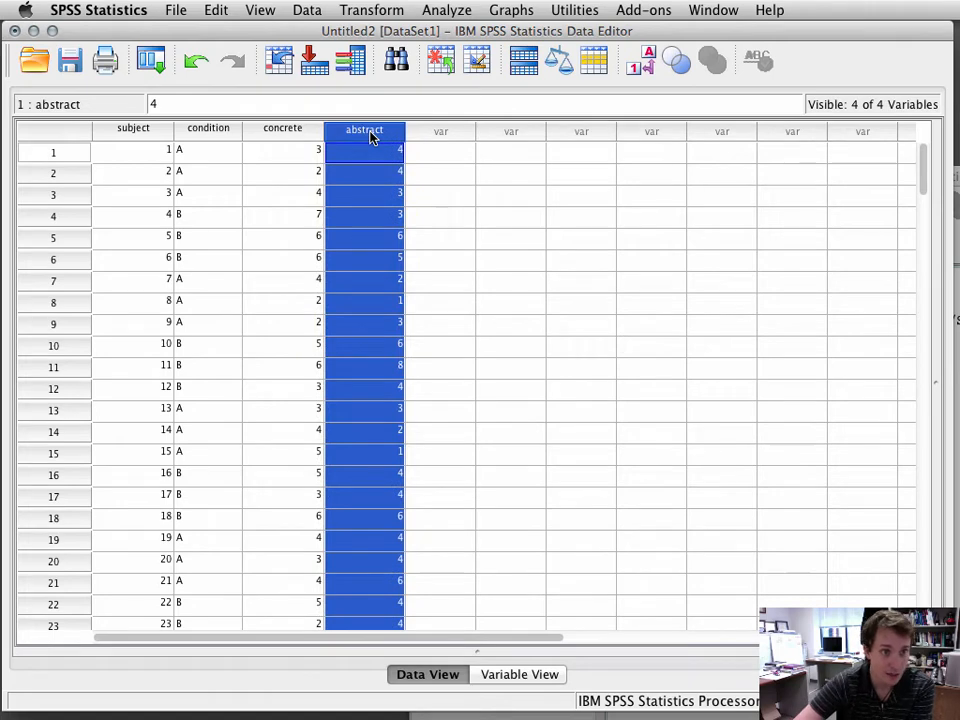
{"action": "left_click", "coordinate": [283, 496]}
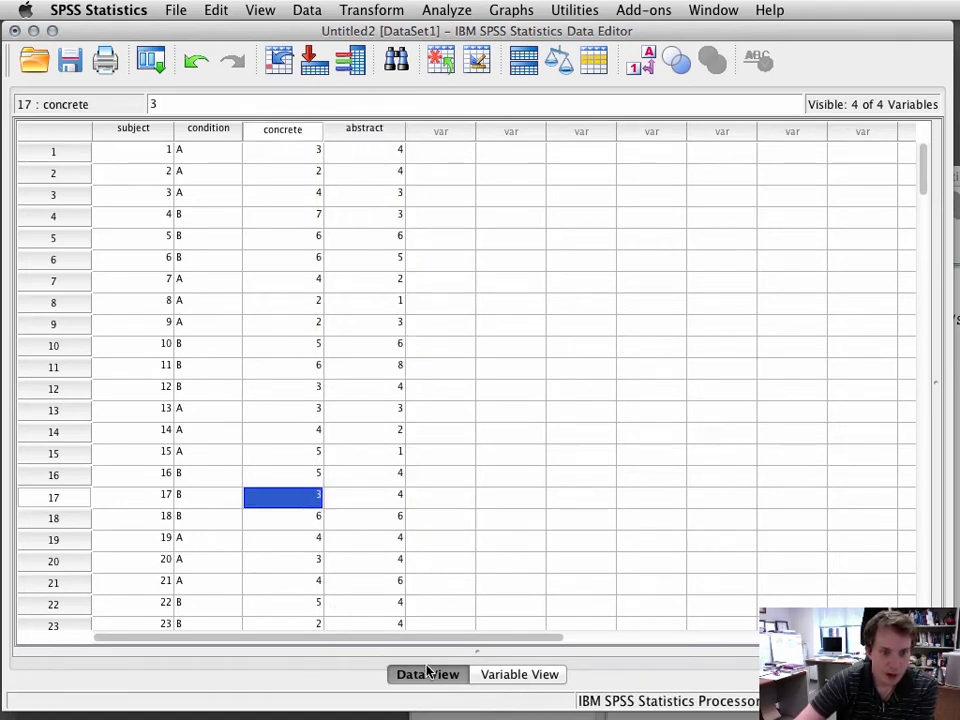
{"action": "scroll", "coordinate": [329, 346], "scroll_direction": "down", "scroll_amount": 3}
{"action": "scroll", "coordinate": [329, 346], "scroll_direction": "down", "scroll_amount": 20}
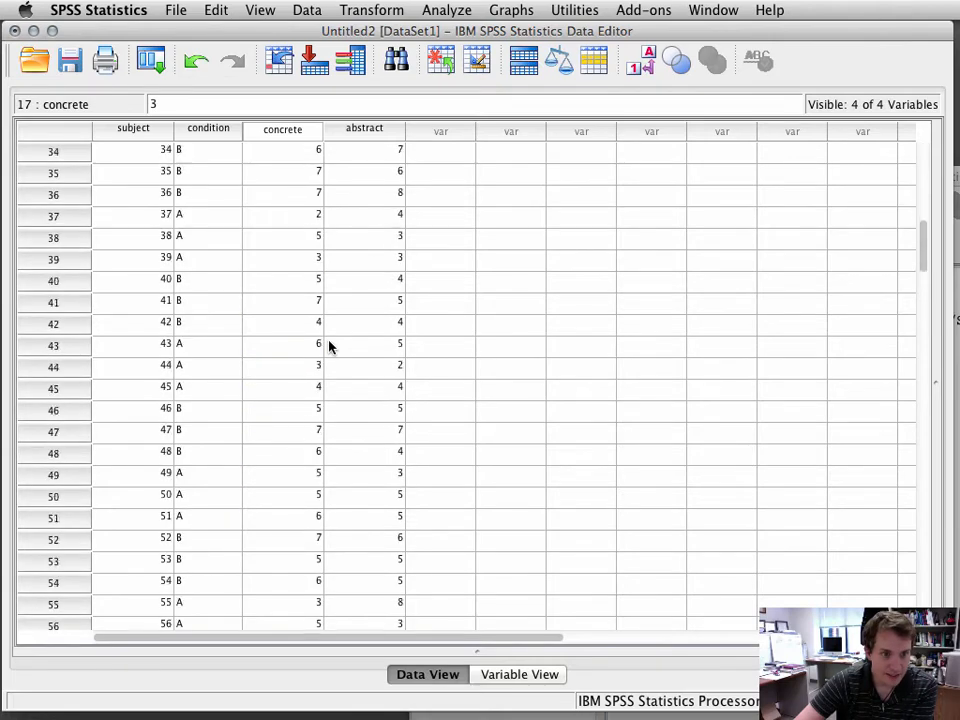
{"action": "scroll", "coordinate": [329, 346], "scroll_direction": "up", "scroll_amount": 20}
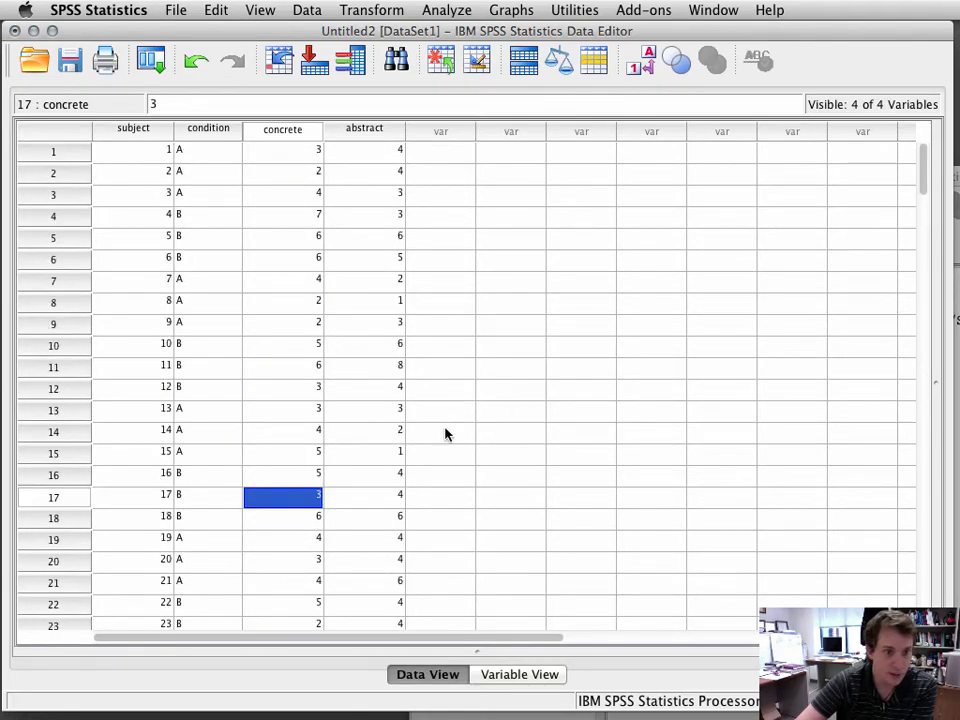
Step: Compare the variable definitions in Variable View with the data columns
{"action": "left_click", "coordinate": [506, 680]}
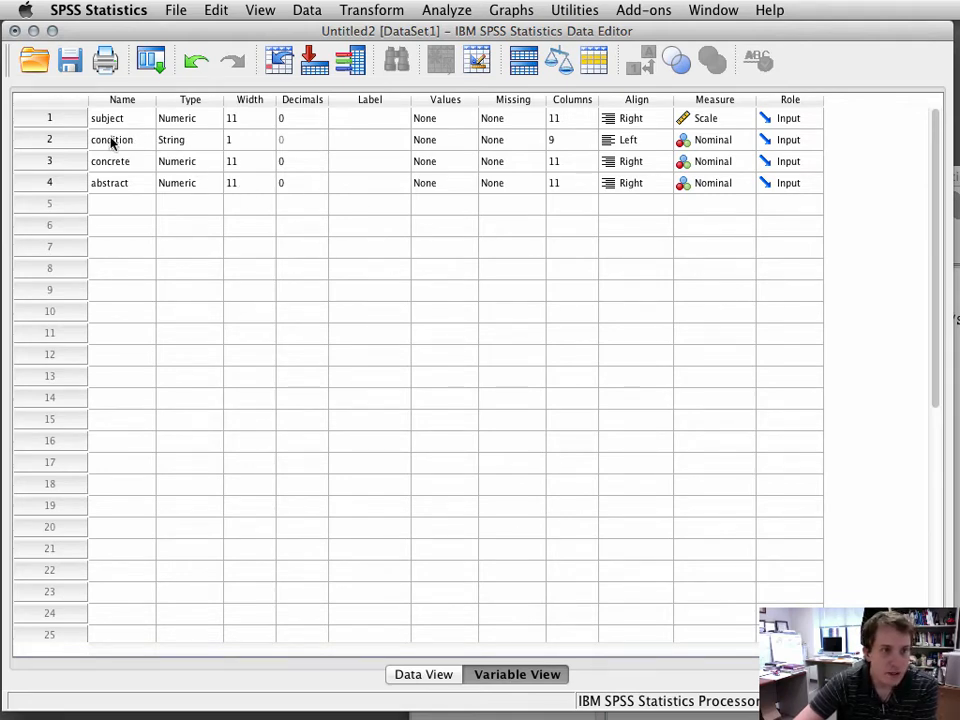
{"action": "left_click", "coordinate": [57, 142]}
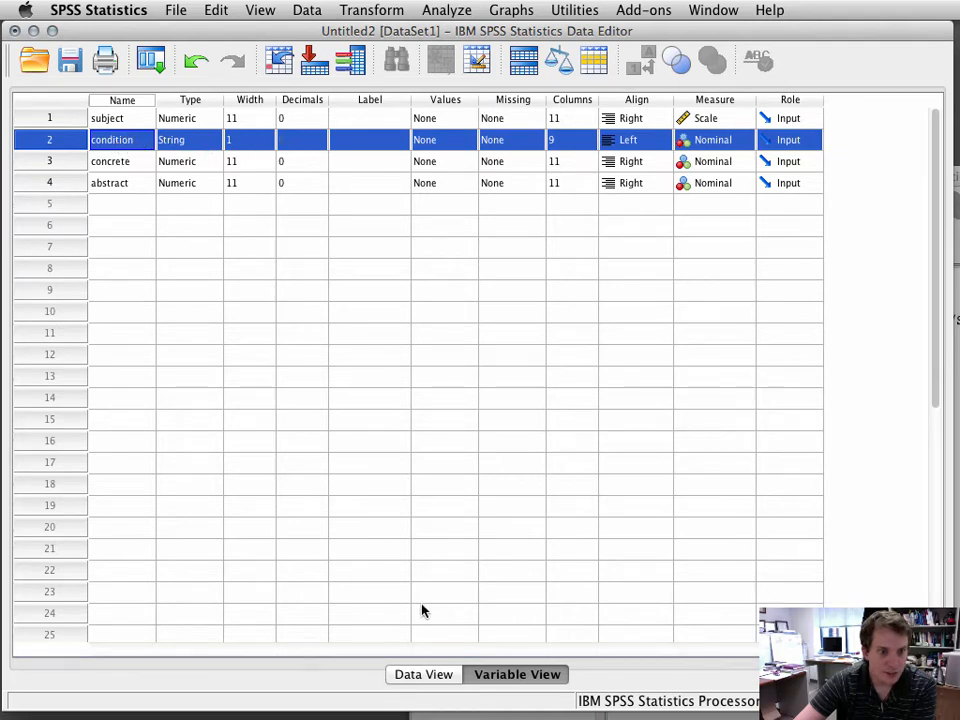
{"action": "left_click", "coordinate": [422, 675]}
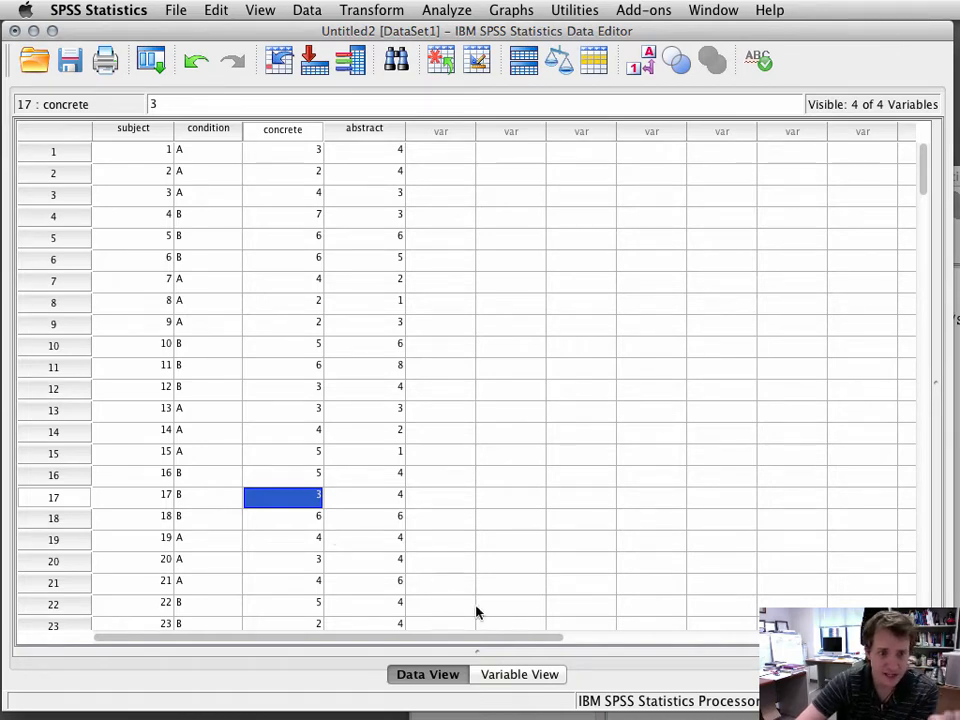
{"action": "left_click", "coordinate": [506, 675]}
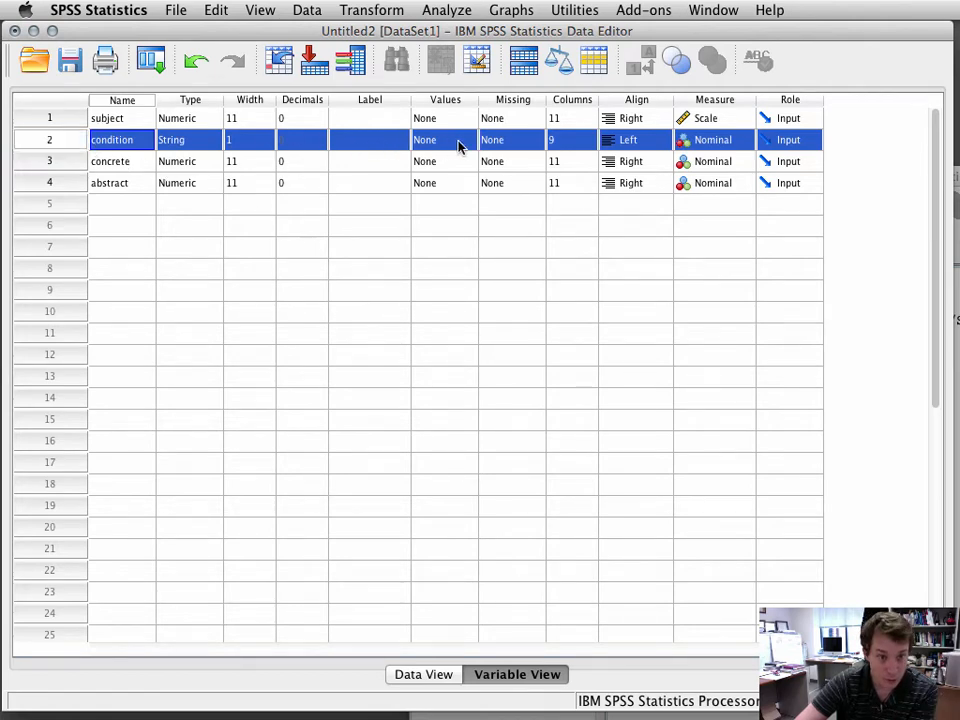
Step: Open the condition variable's value labels and add value A labelled shallow processing
{"action": "left_click", "coordinate": [459, 143]}
{"action": "left_click", "coordinate": [467, 141]}
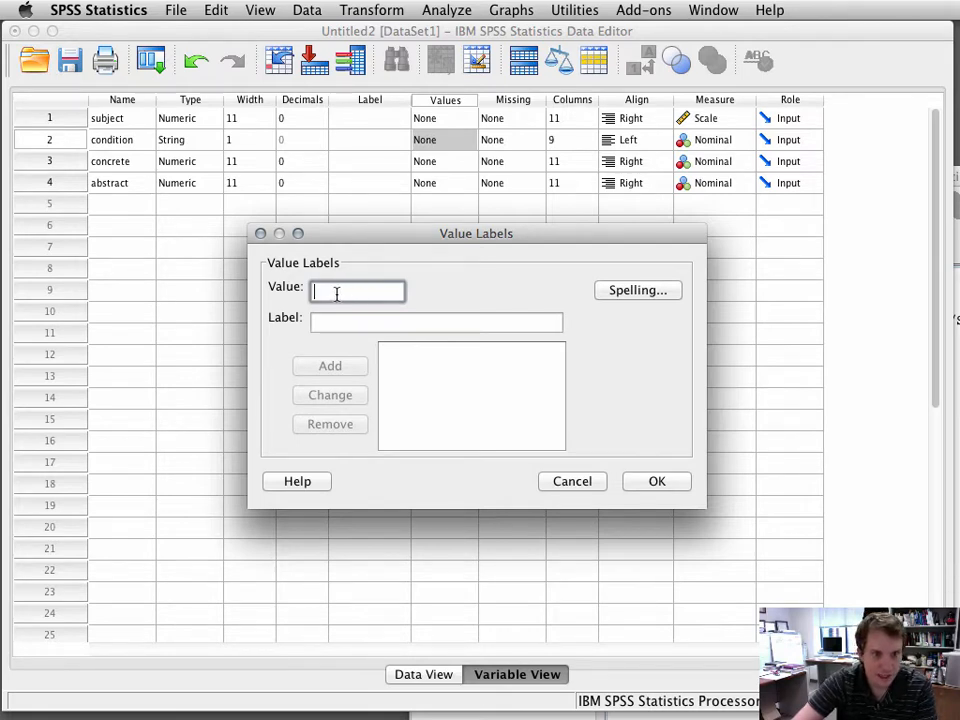
{"action": "type", "text": "A"}
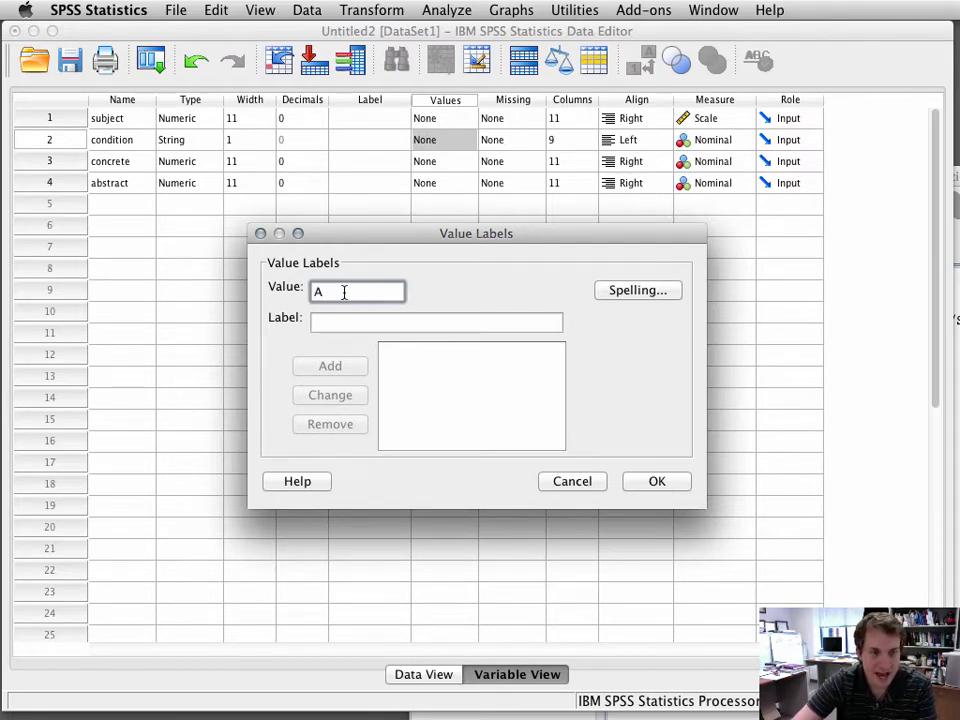
{"action": "key", "text": "Tab"}
{"action": "type", "text": "shall"}
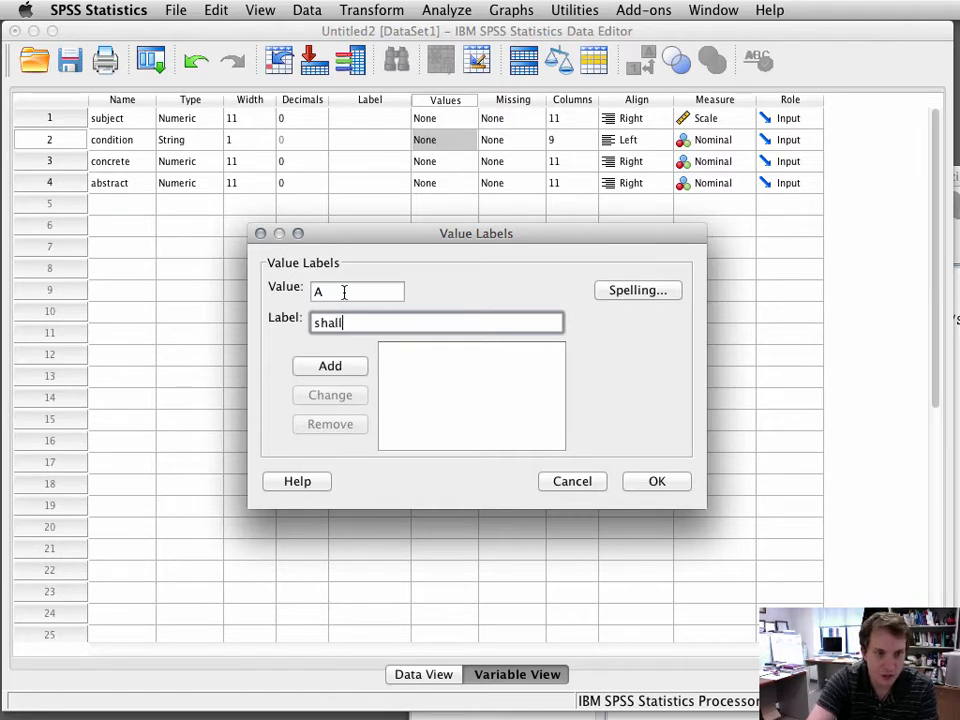
{"action": "type", "text": "ow processing"}
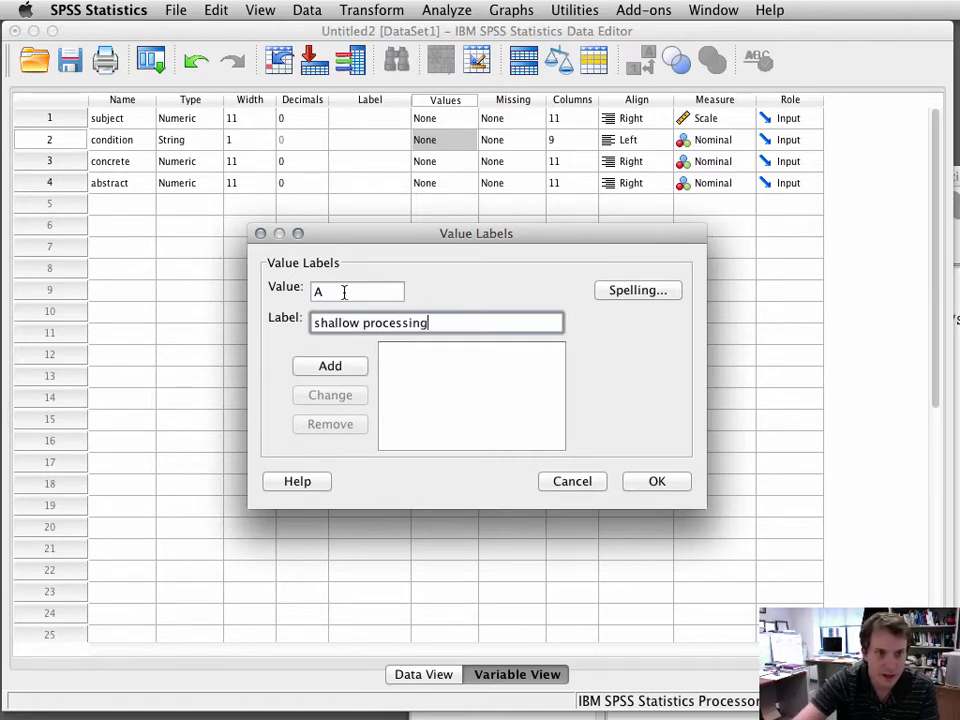
{"action": "left_click", "coordinate": [335, 369]}
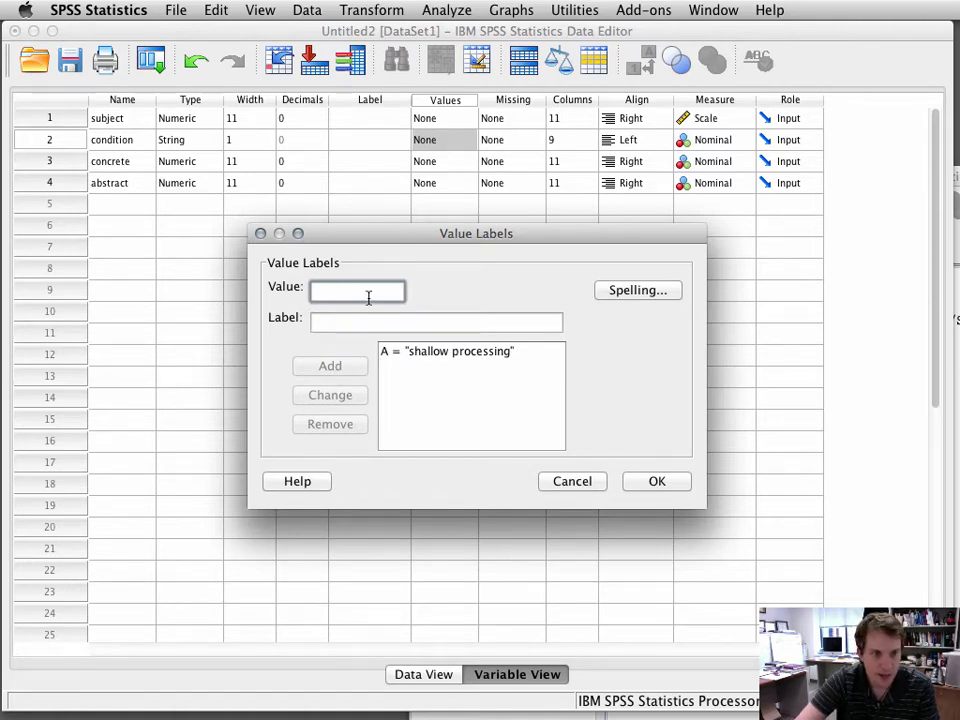
Step: Add value B labelled deep processing to the condition variable's value labels and close the dialog
{"action": "type", "text": "B"}
{"action": "left_click", "coordinate": [343, 318]}
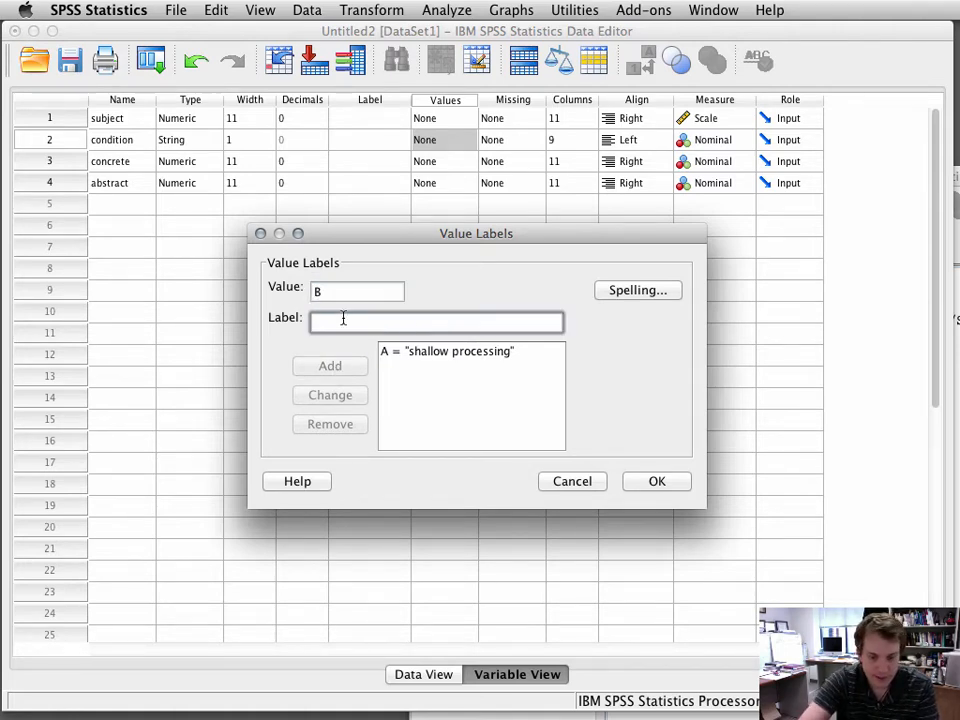
{"action": "type", "text": "deep processi"}
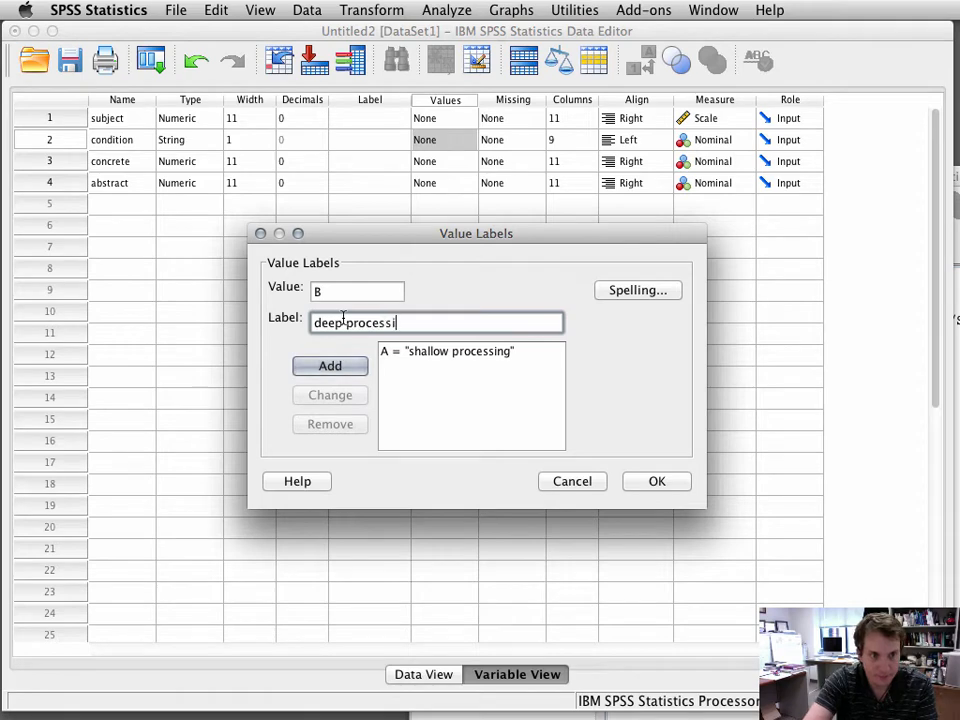
{"action": "type", "text": "ng"}
{"action": "left_click", "coordinate": [329, 366]}
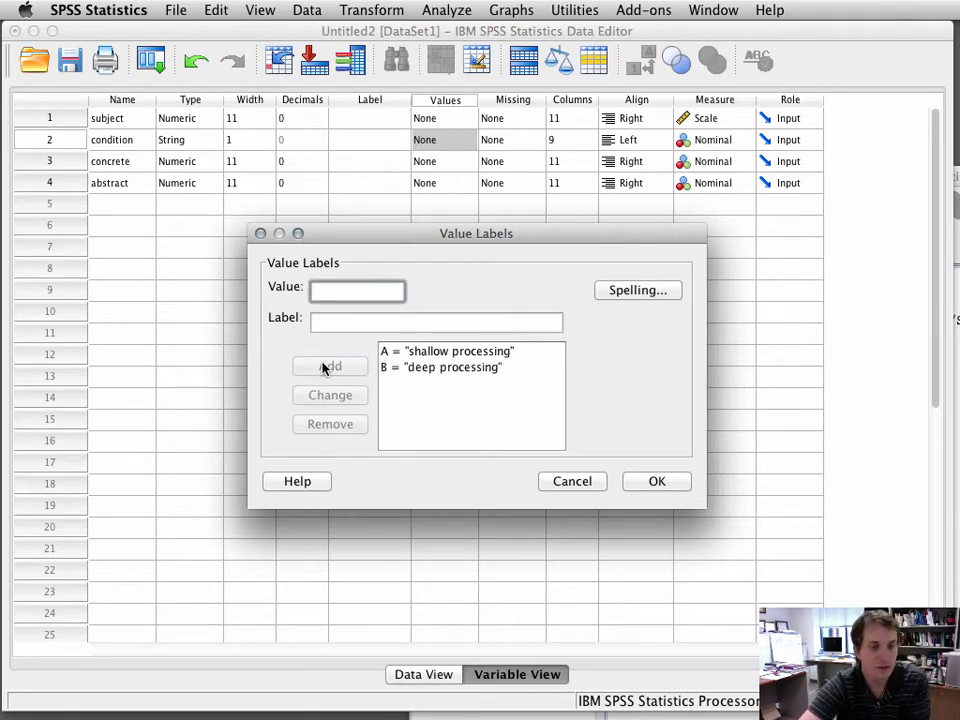
{"action": "left_click", "coordinate": [655, 482]}
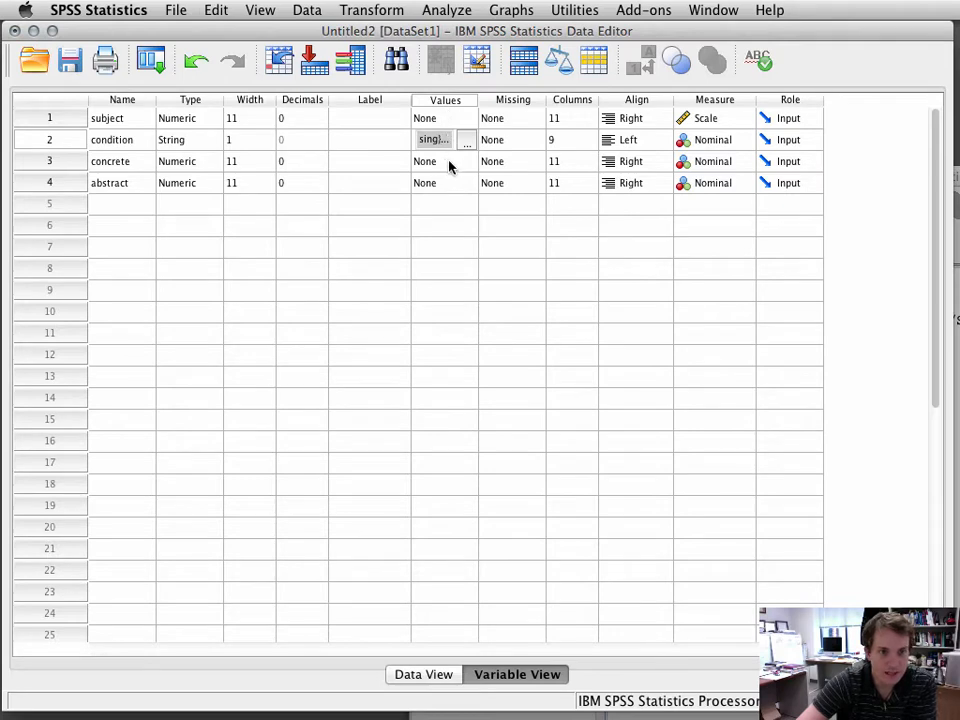
Step: From the data, start a clustered bar chart based on summaries of separate variables
{"action": "left_click", "coordinate": [424, 674]}
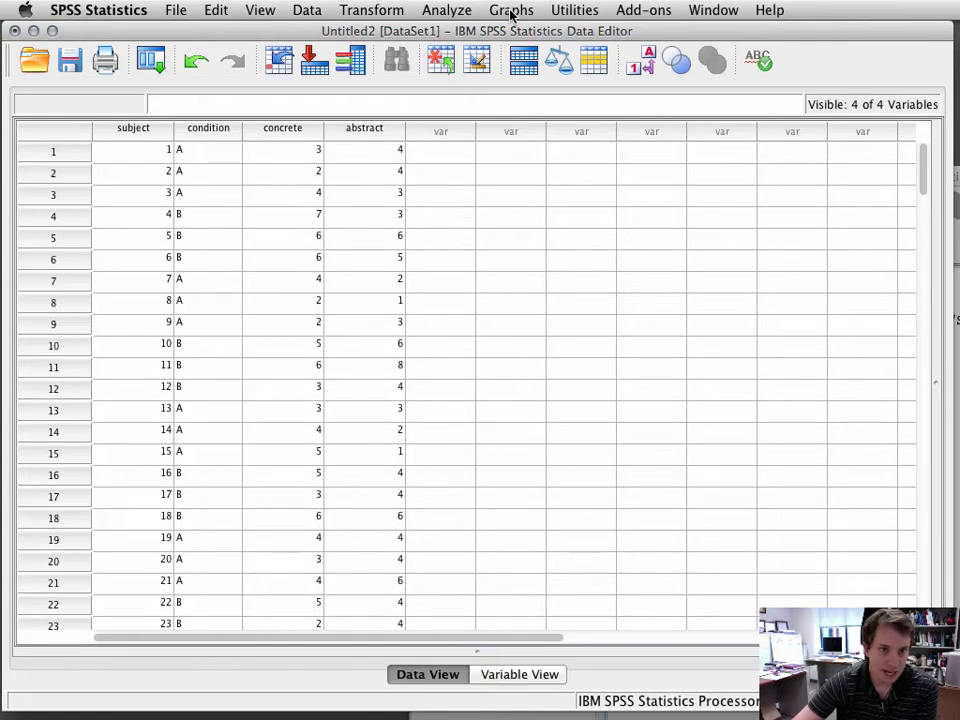
{"action": "left_click", "coordinate": [511, 12]}
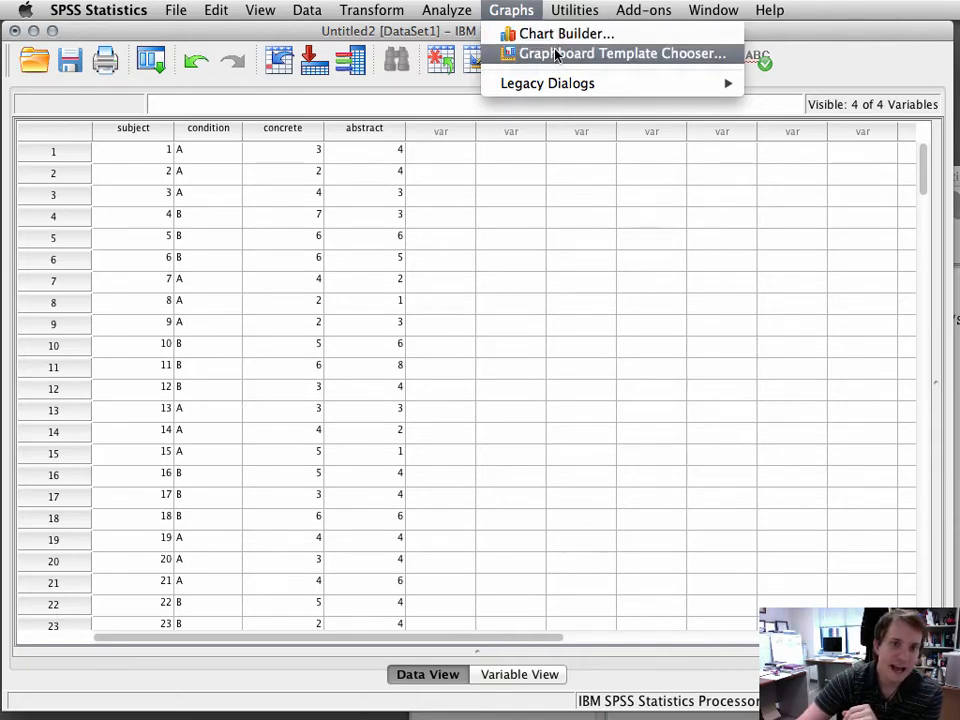
{"action": "mouse_move", "coordinate": [544, 88]}
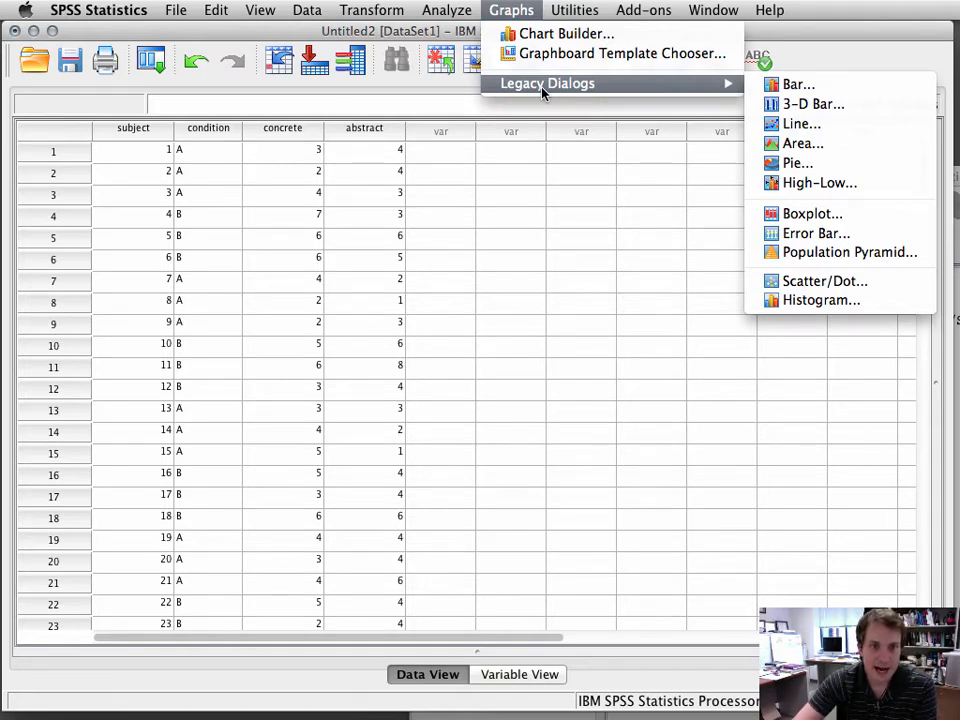
{"action": "left_click", "coordinate": [817, 94]}
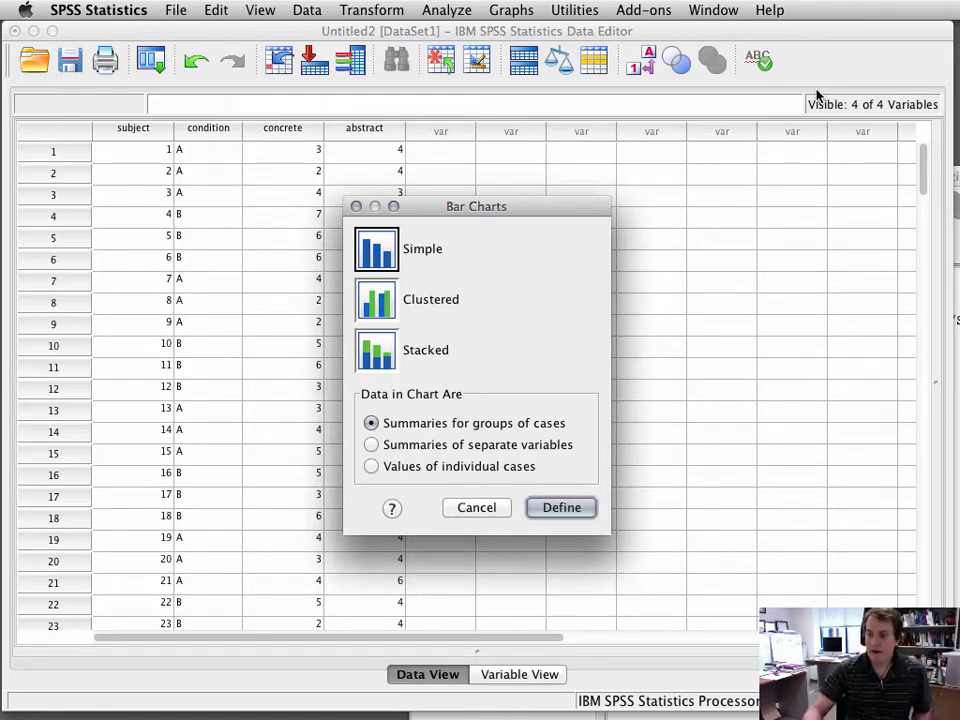
{"action": "left_click", "coordinate": [381, 304]}
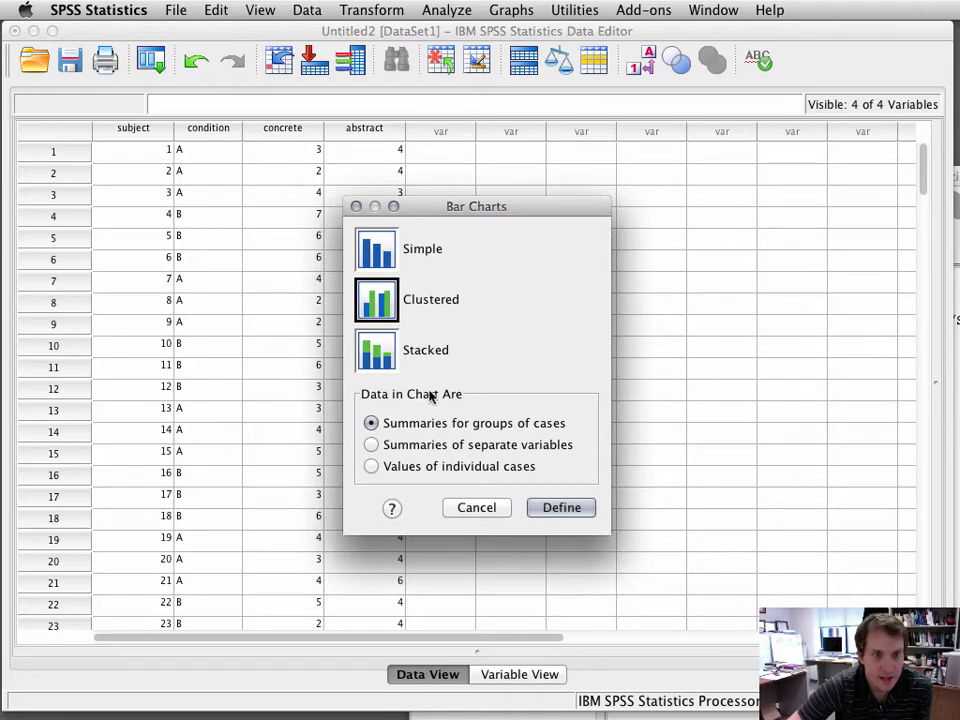
{"action": "left_click", "coordinate": [370, 445]}
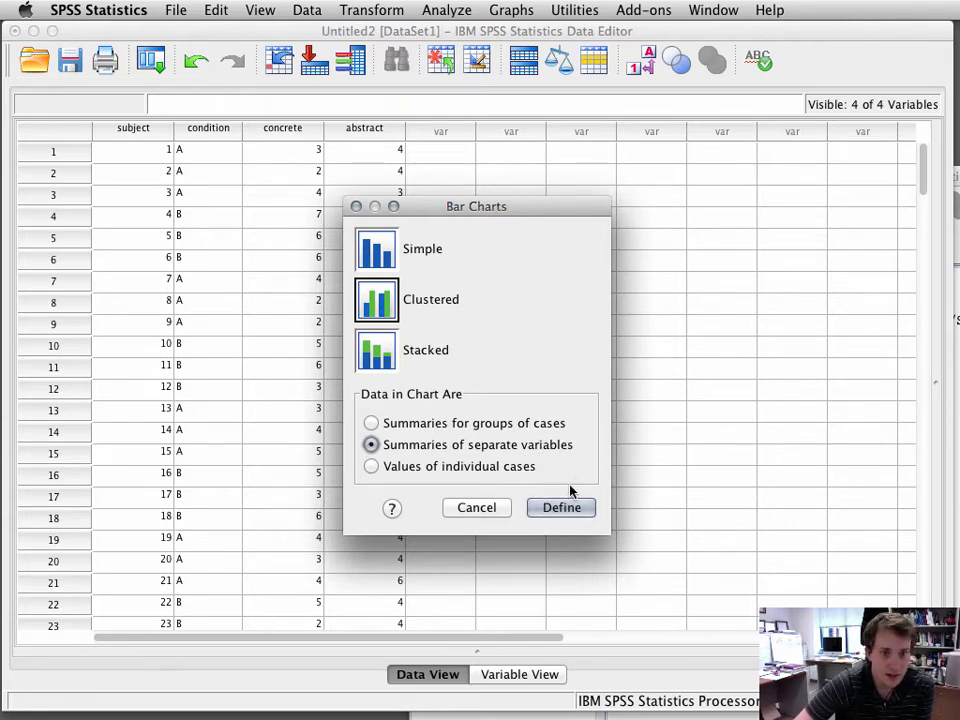
{"action": "left_click", "coordinate": [562, 508]}
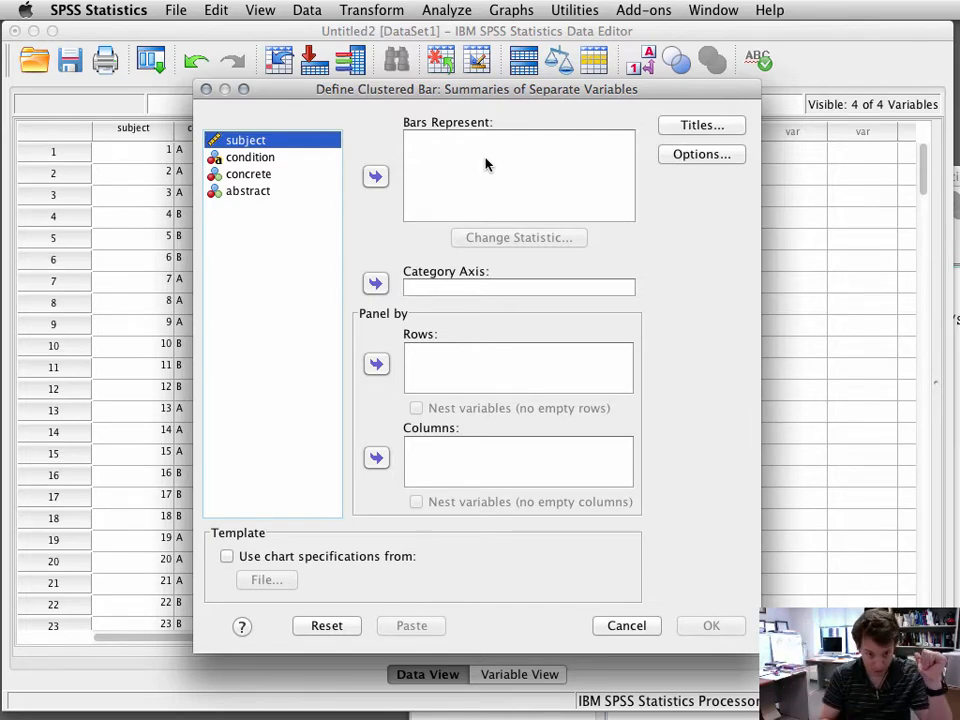
Step: Put concrete and abstract as the bar variables and condition on the category axis
{"action": "left_click", "coordinate": [252, 176]}
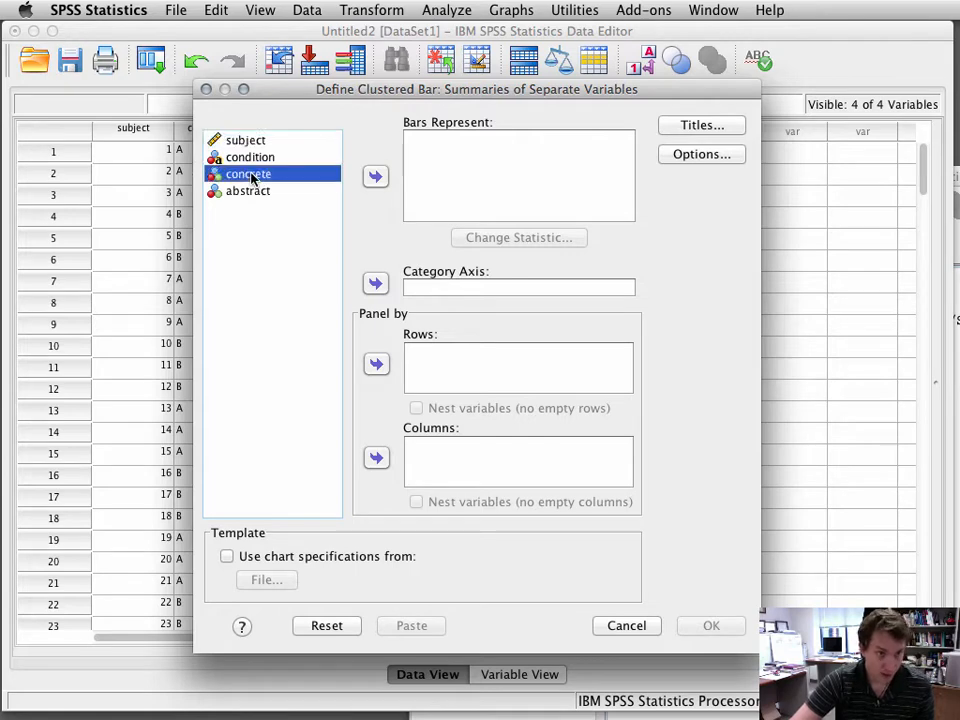
{"action": "left_click", "coordinate": [374, 177]}
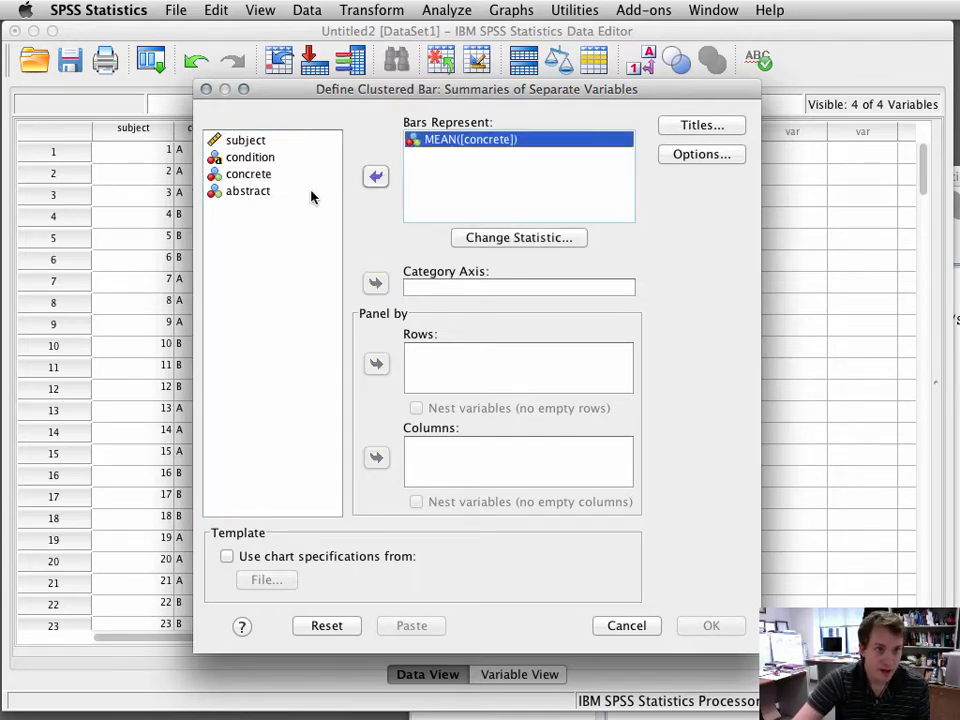
{"action": "left_click", "coordinate": [248, 192]}
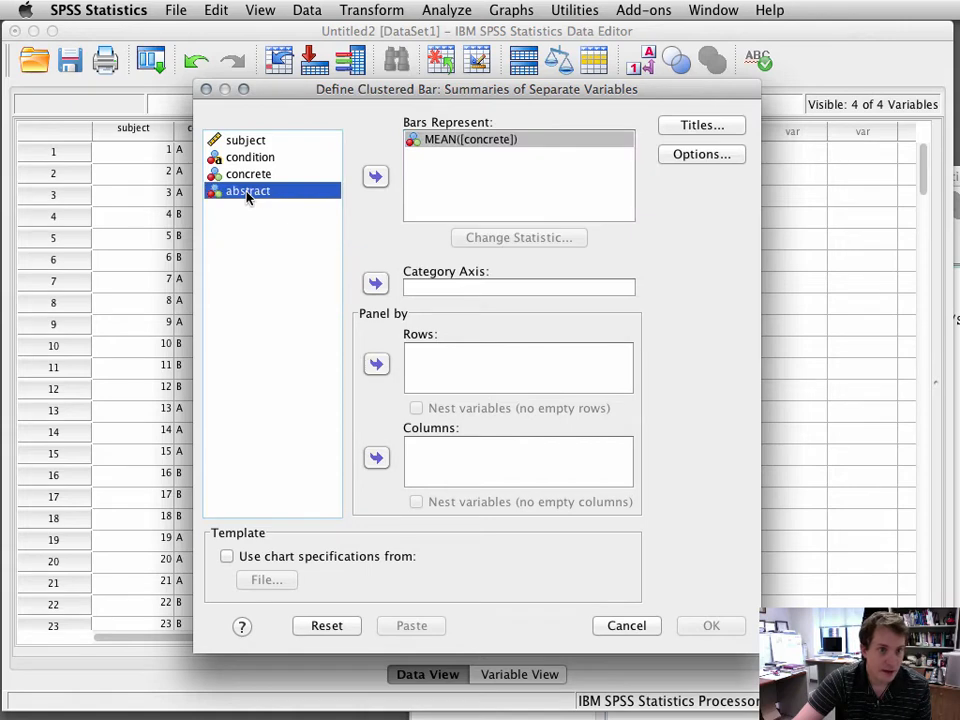
{"action": "left_click", "coordinate": [375, 177]}
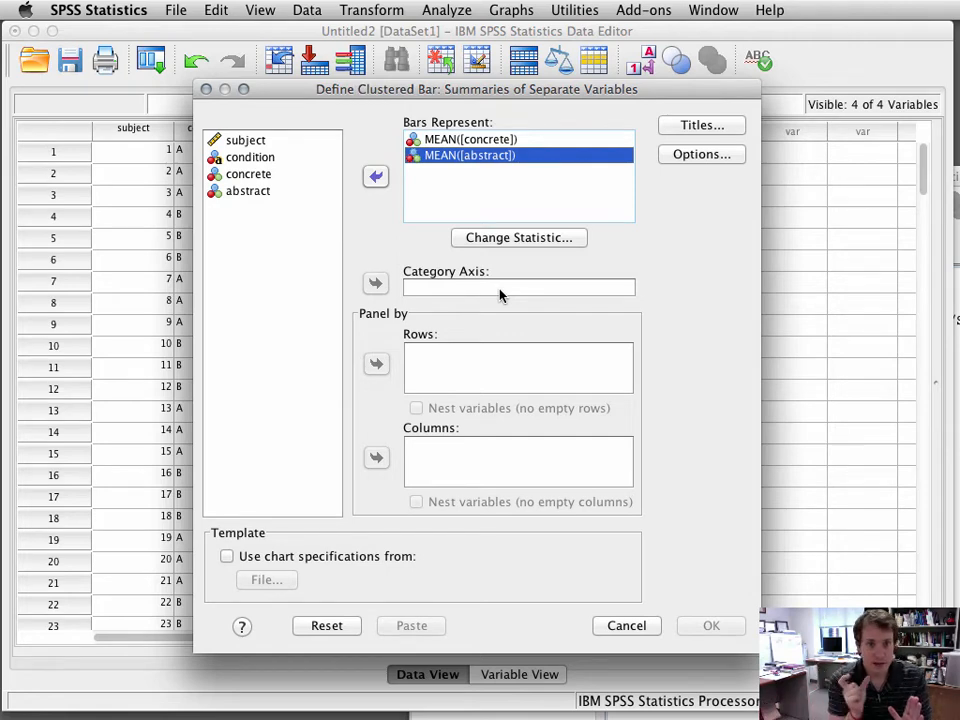
{"action": "left_click", "coordinate": [240, 157]}
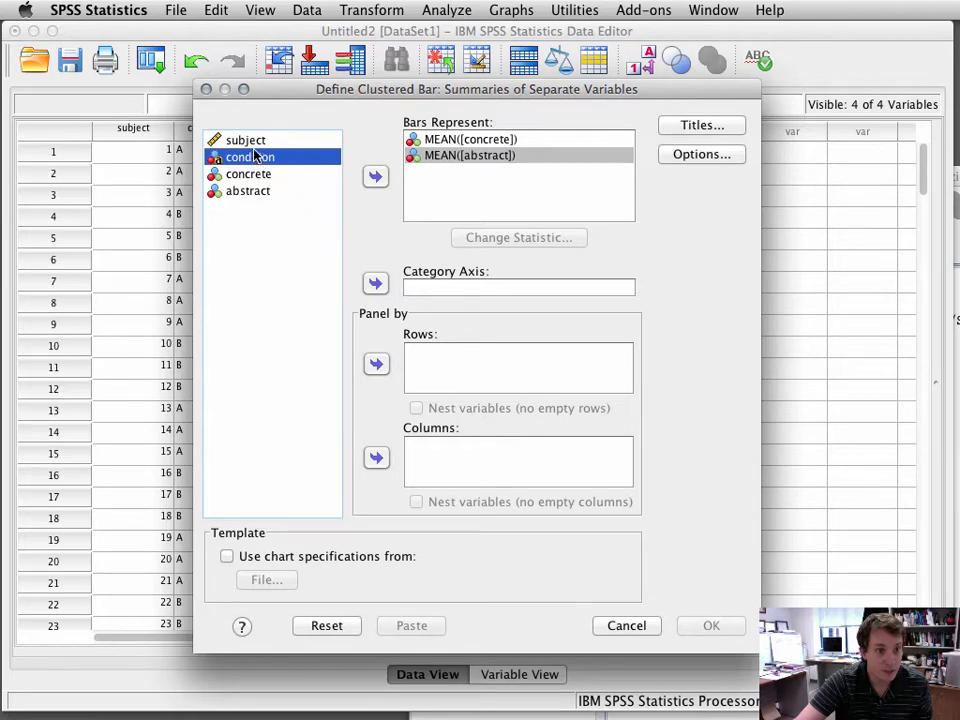
{"action": "left_click", "coordinate": [375, 284]}
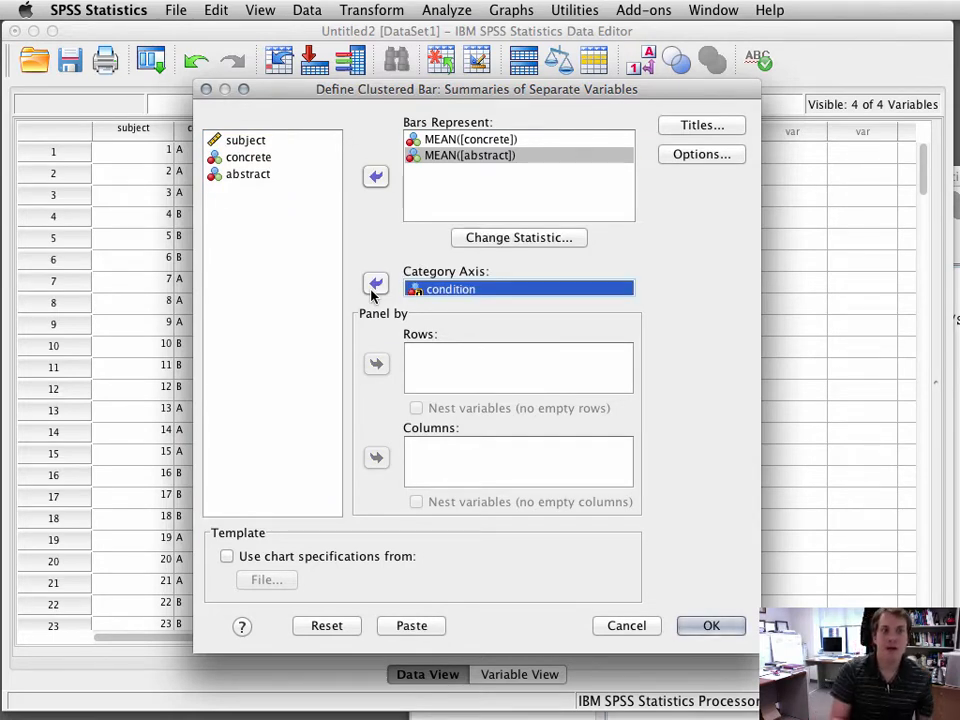
Step: Turn on error bars in the chart options and create the chart
{"action": "left_click", "coordinate": [710, 155]}
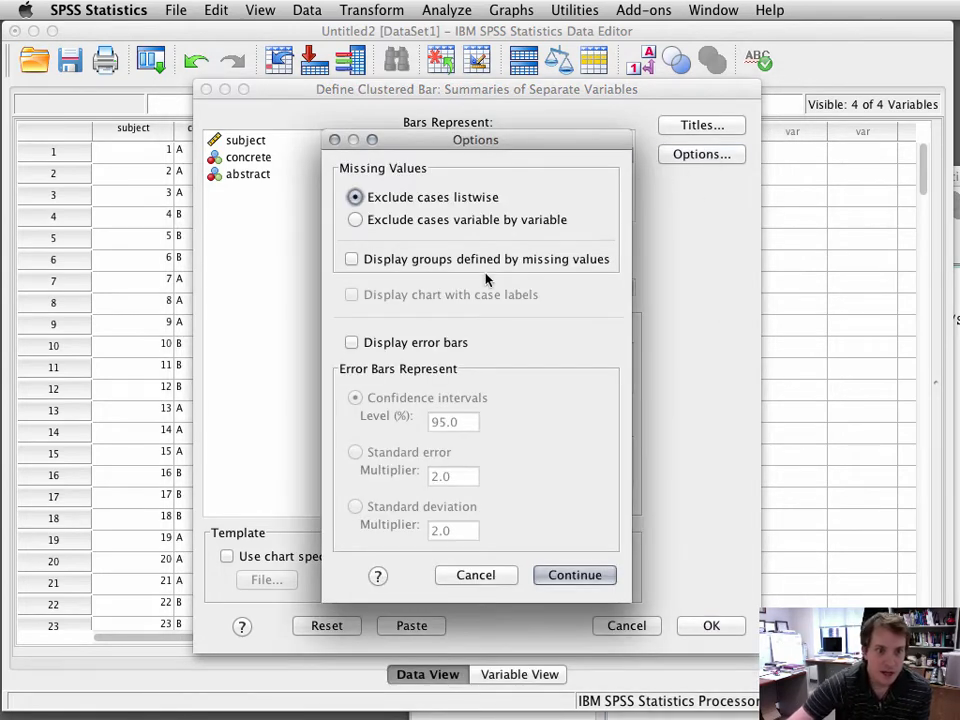
{"action": "left_click", "coordinate": [352, 343]}
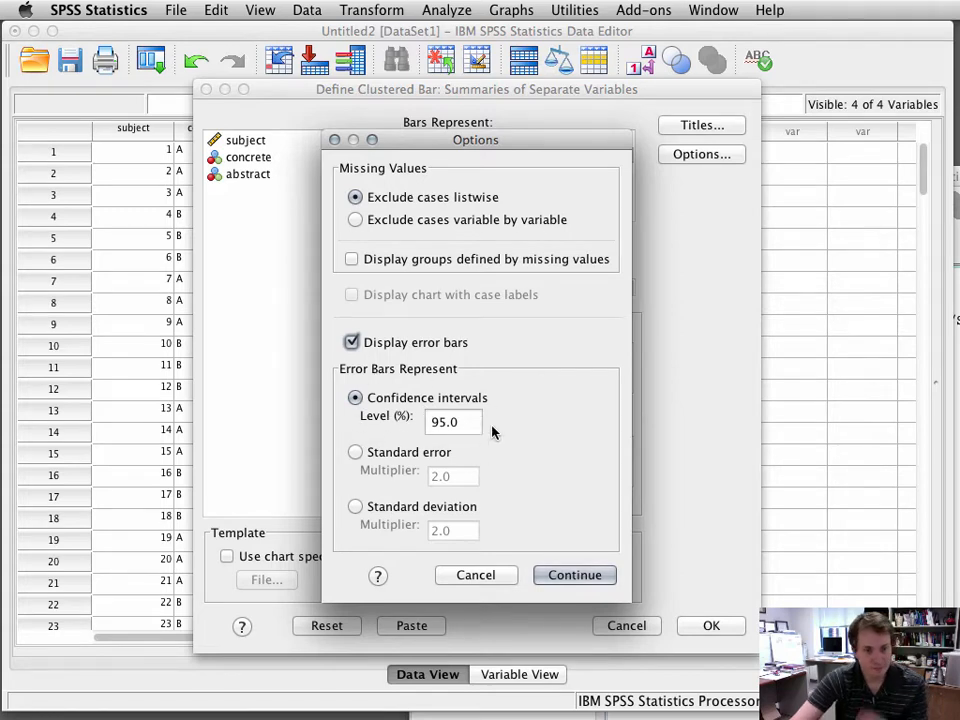
{"action": "left_click", "coordinate": [566, 575]}
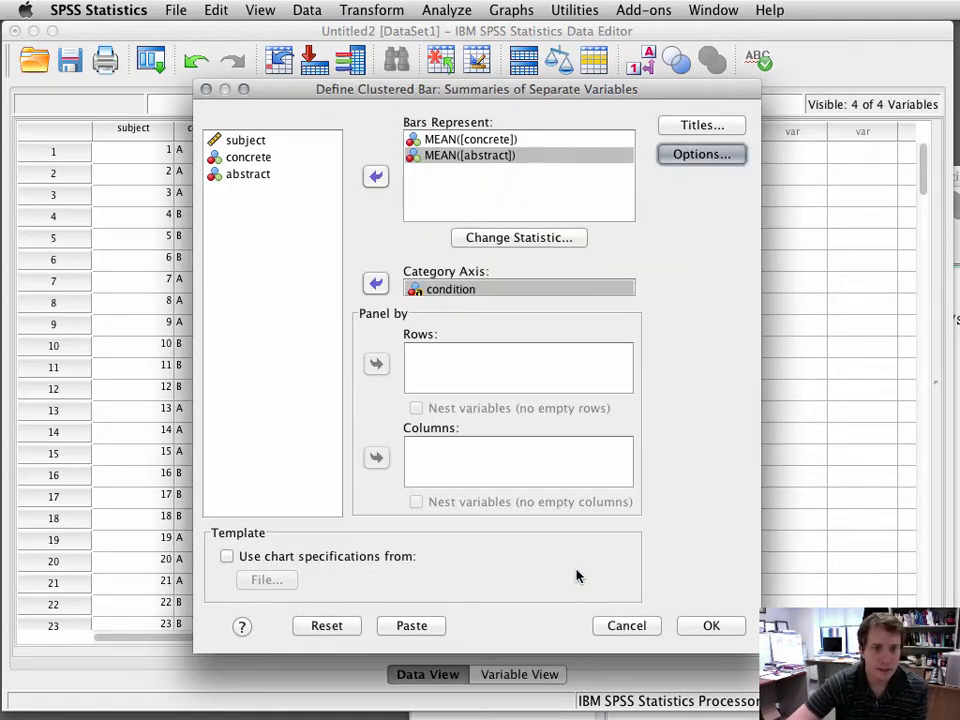
{"action": "left_click", "coordinate": [720, 630]}
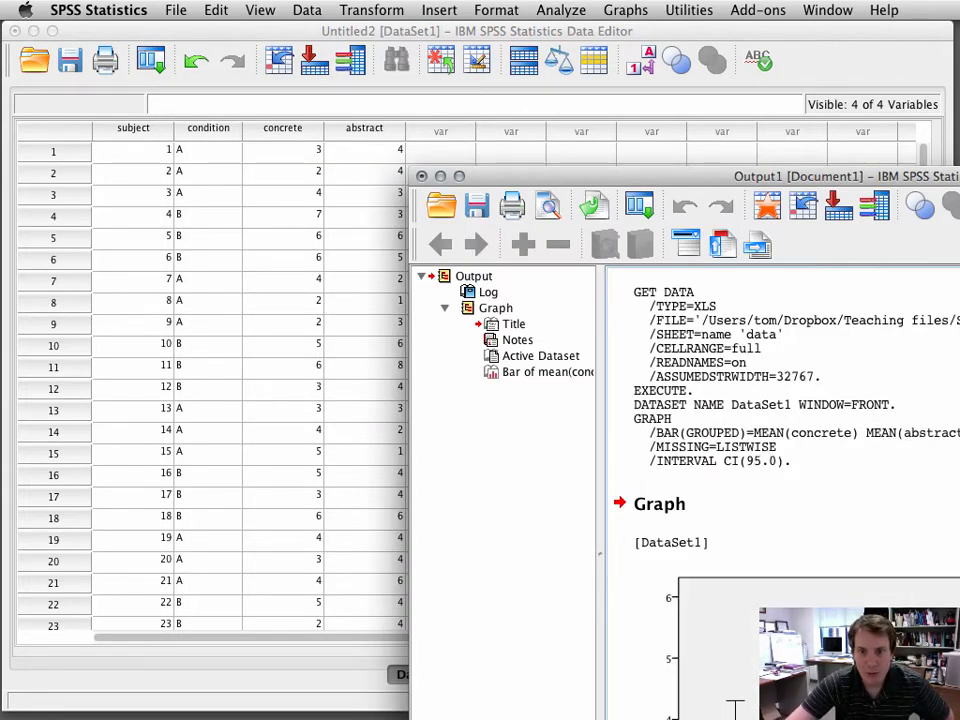
Step: Open the resulting bar chart in the Chart Editor
{"action": "left_click_drag", "start_coordinate": [959, 184], "coordinate": [645, 32]}
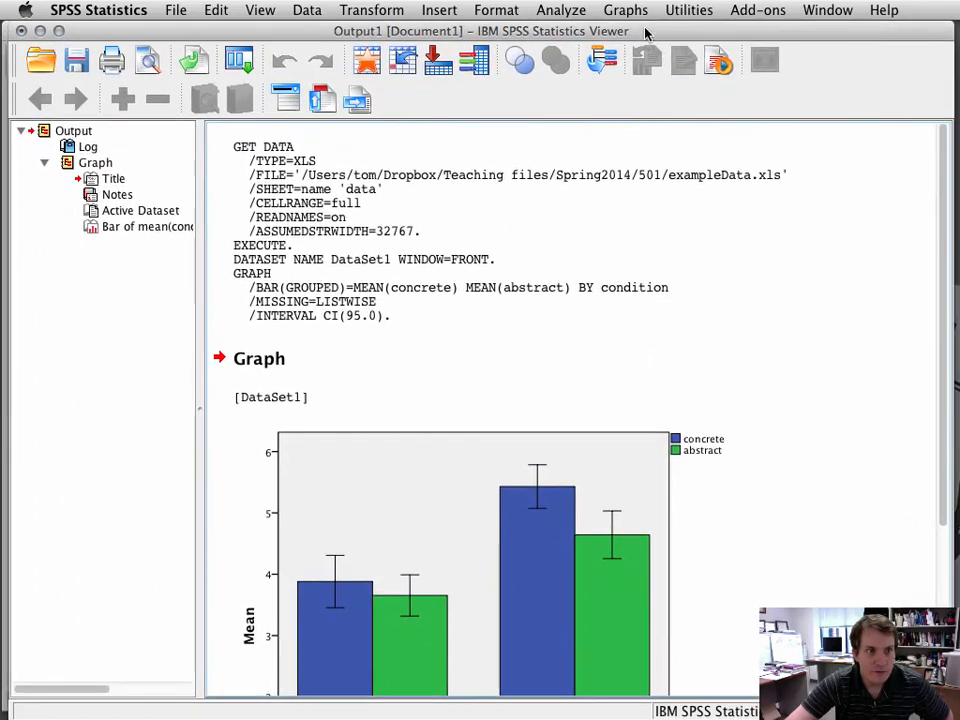
{"action": "scroll", "coordinate": [816, 407], "scroll_direction": "down", "scroll_amount": 2}
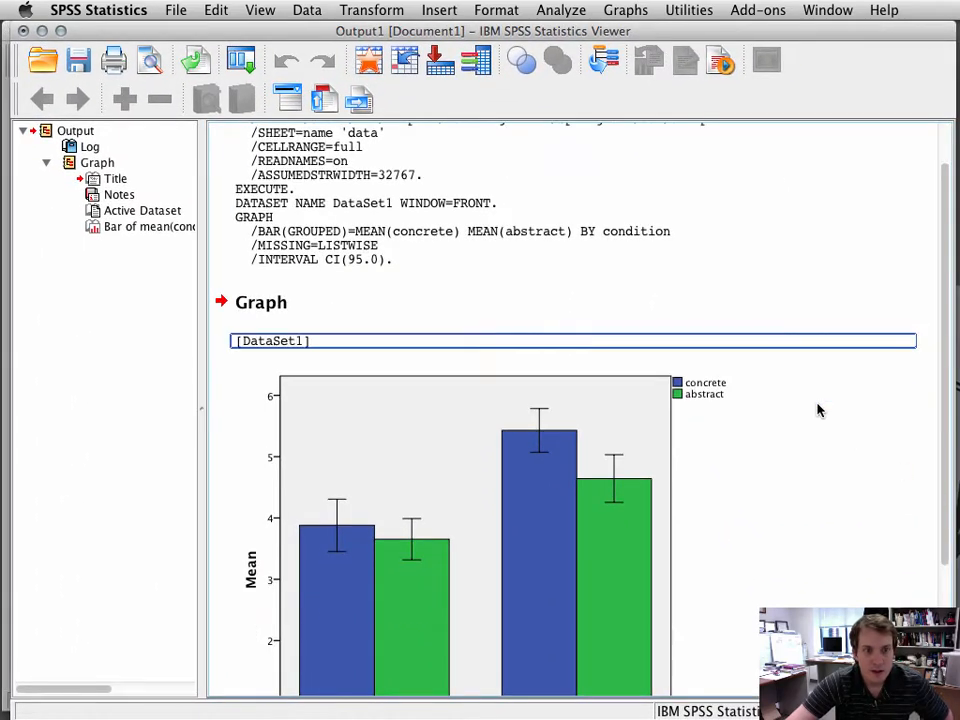
{"action": "left_click_drag", "start_coordinate": [945, 375], "coordinate": [951, 489]}
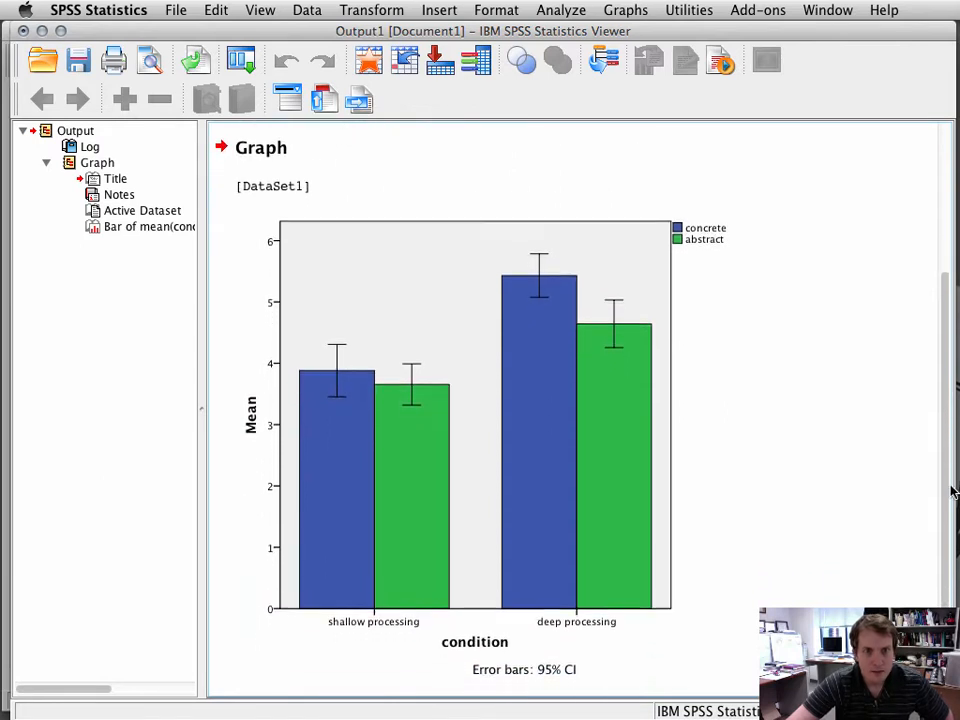
{"action": "left_click", "coordinate": [576, 535]}
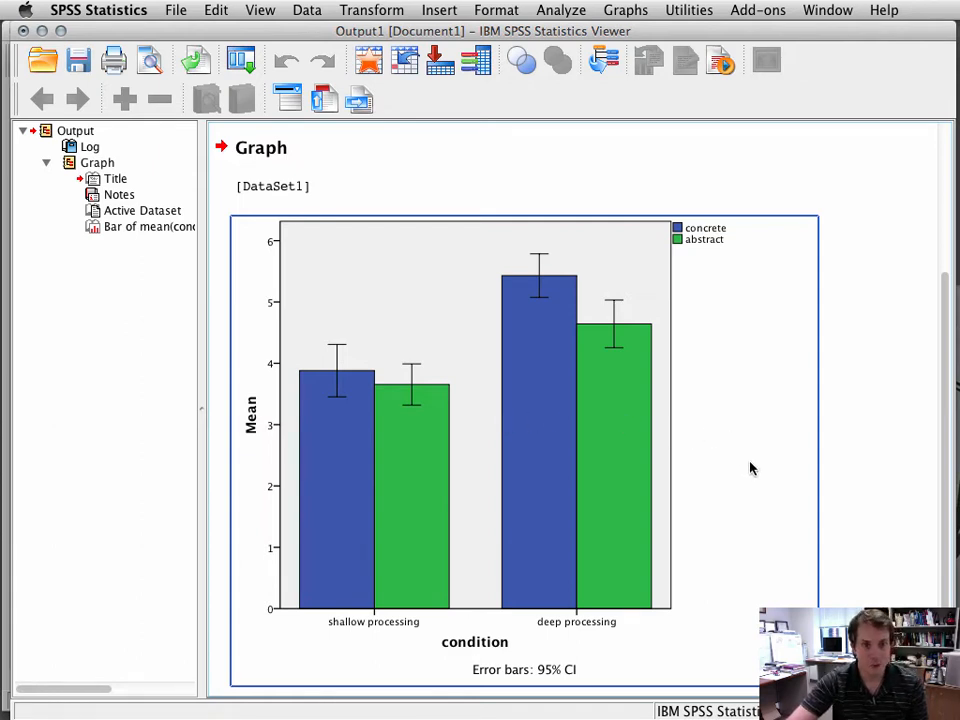
{"action": "left_click", "coordinate": [735, 520]}
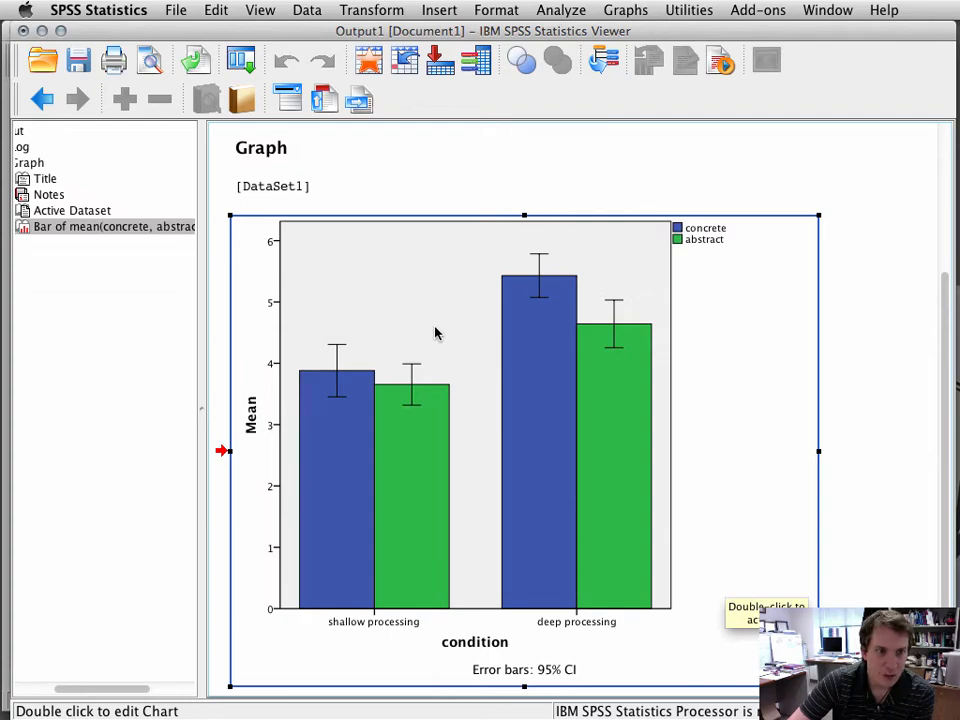
{"action": "double_click", "coordinate": [497, 411]}
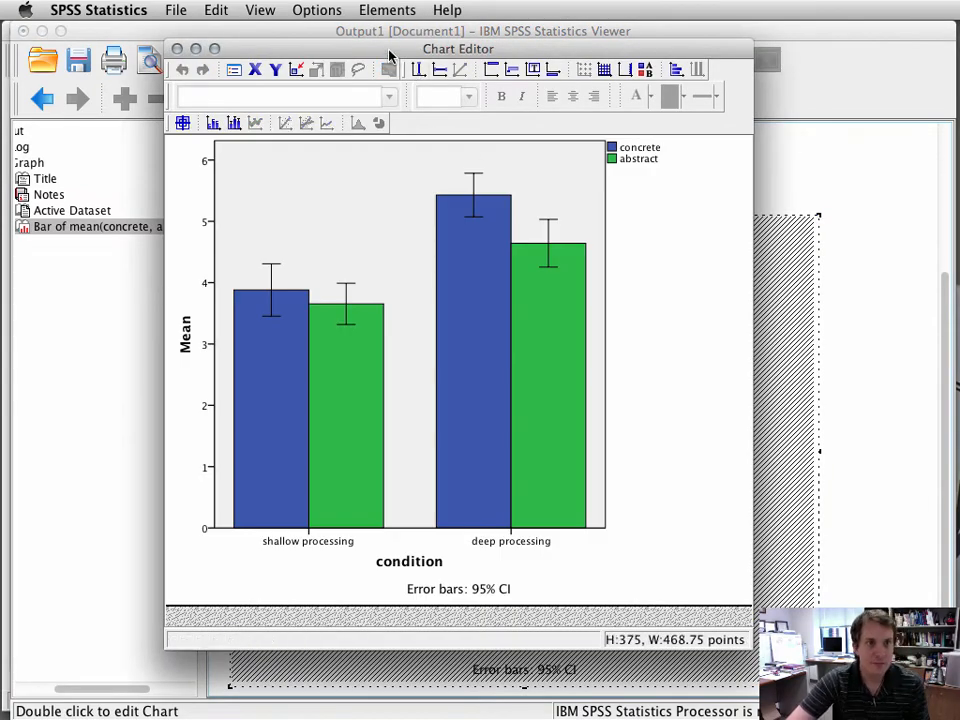
{"action": "left_click_drag", "start_coordinate": [389, 55], "coordinate": [400, 73]}
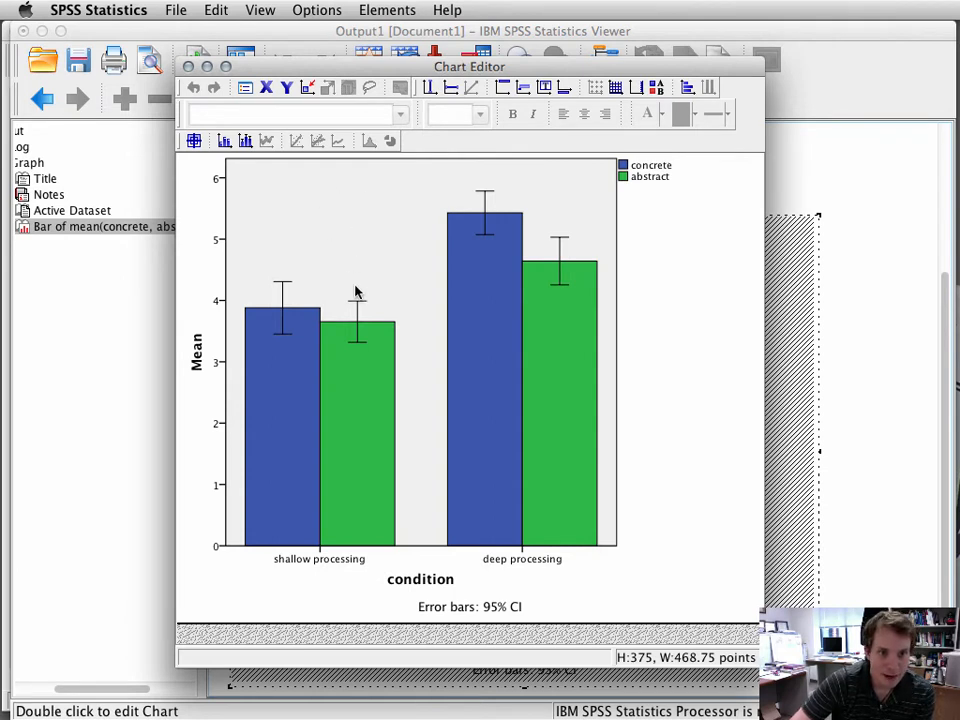
Step: Set the plot area's fill colour to white and apply it
{"action": "double_click", "coordinate": [370, 233]}
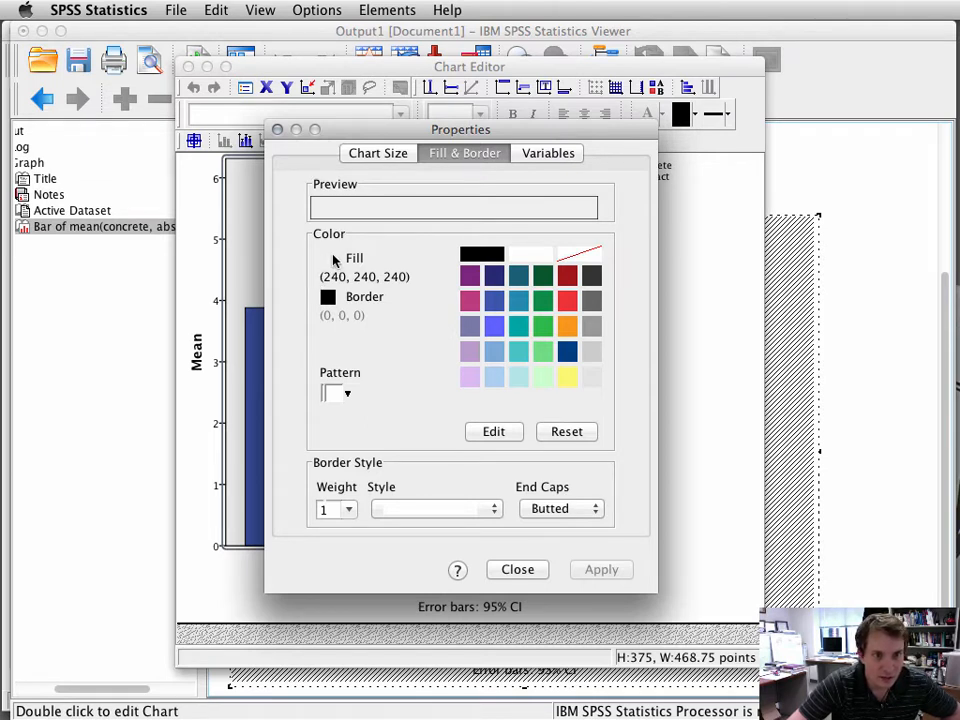
{"action": "left_click", "coordinate": [540, 257]}
{"action": "left_click", "coordinate": [582, 257]}
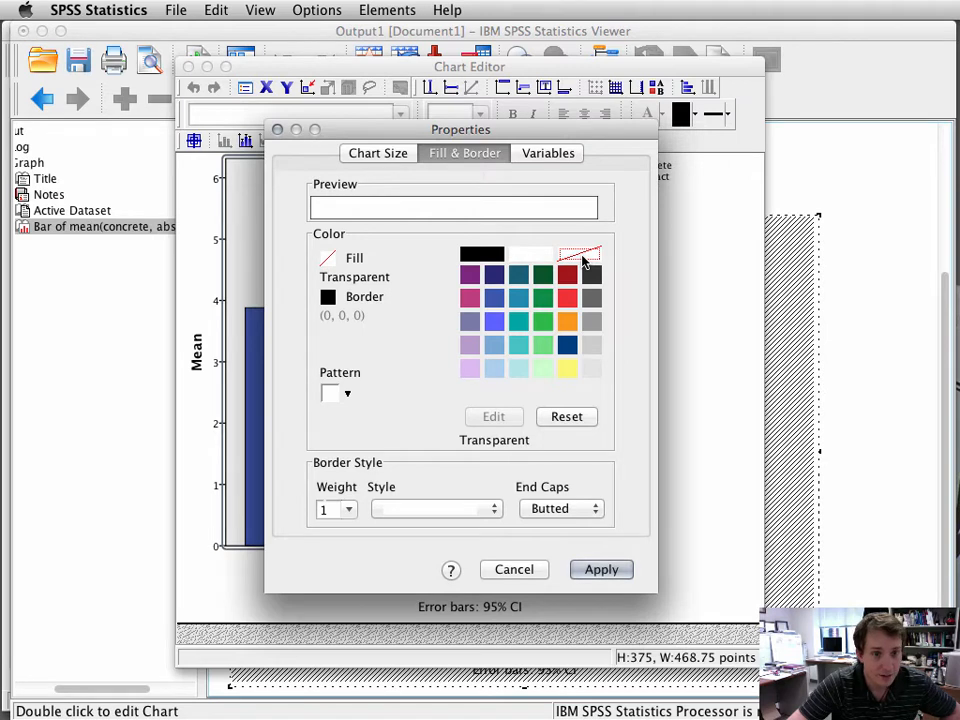
{"action": "left_click", "coordinate": [538, 258]}
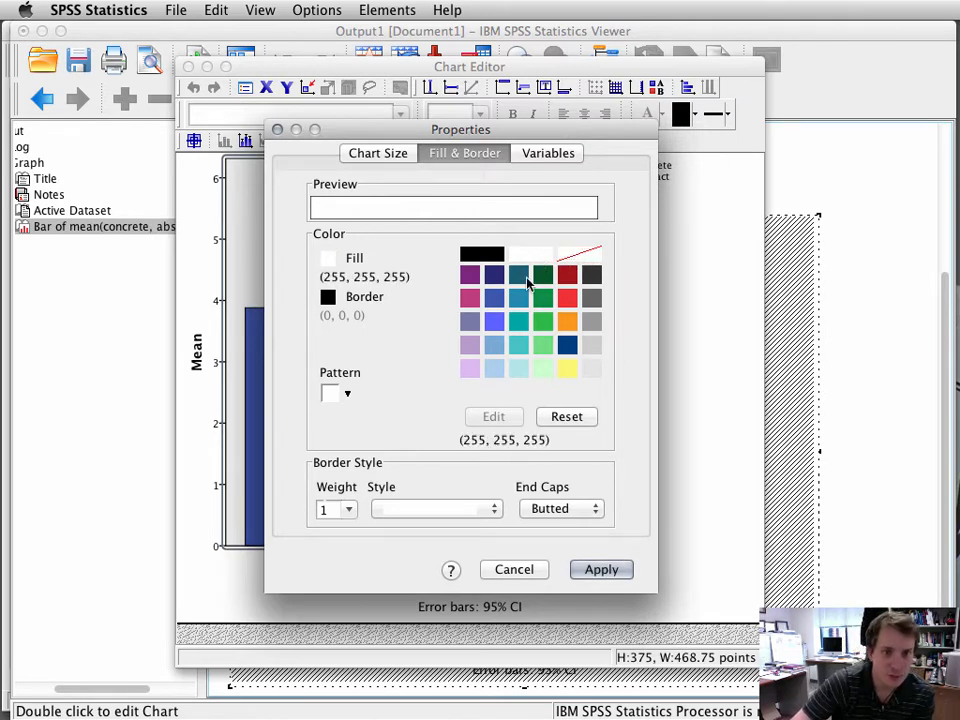
{"action": "left_click", "coordinate": [606, 570]}
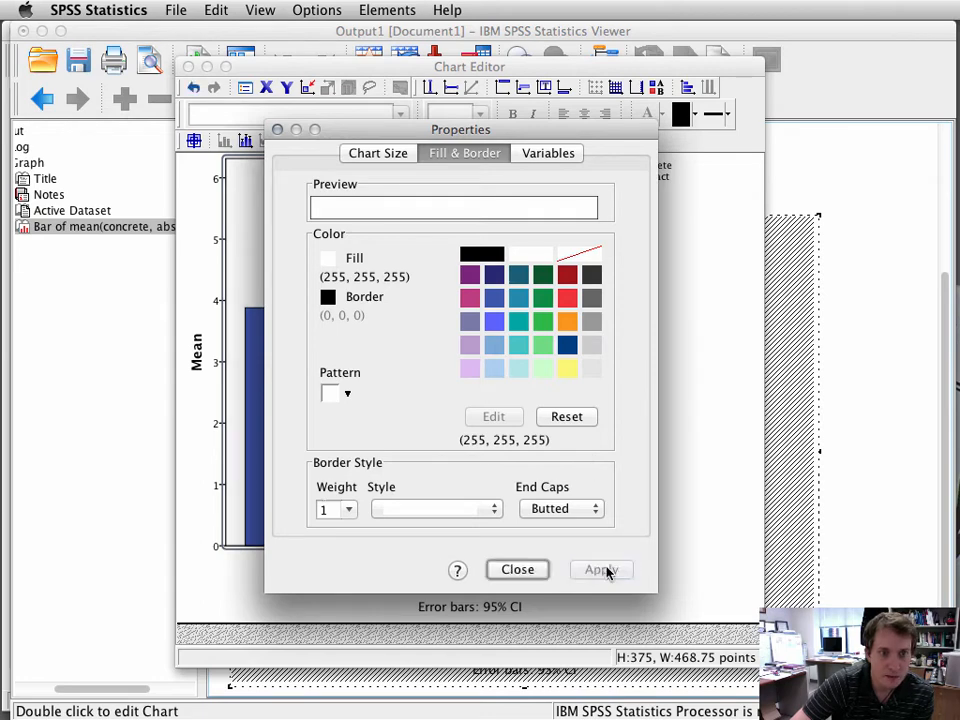
{"action": "left_click", "coordinate": [514, 570]}
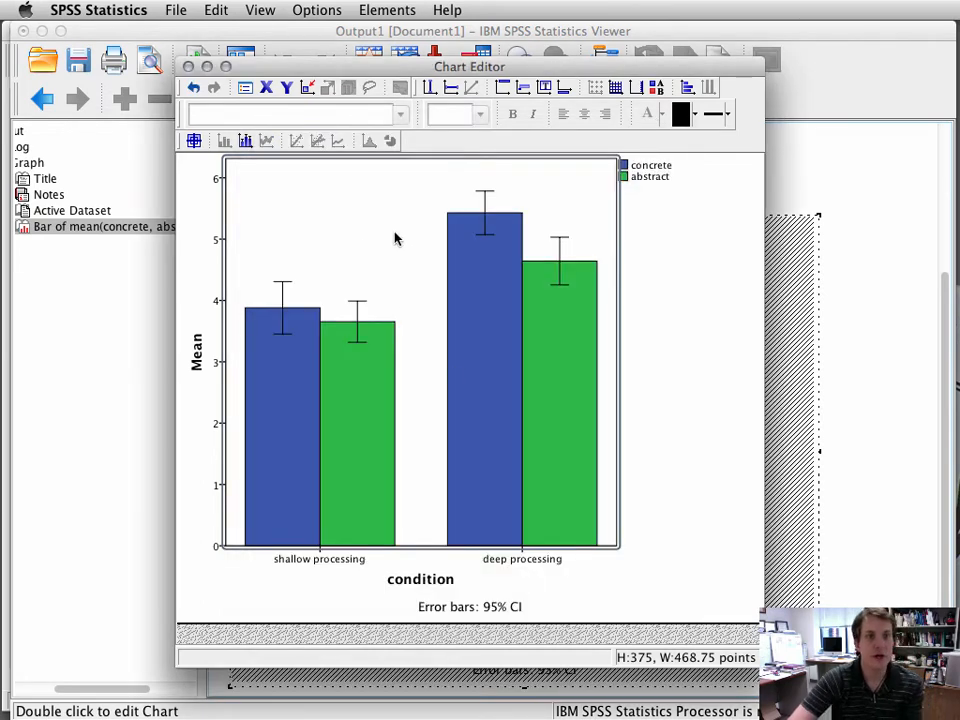
Step: Select only the concrete bars and set their fill colour to white, applying the change
{"action": "left_click", "coordinate": [360, 238]}
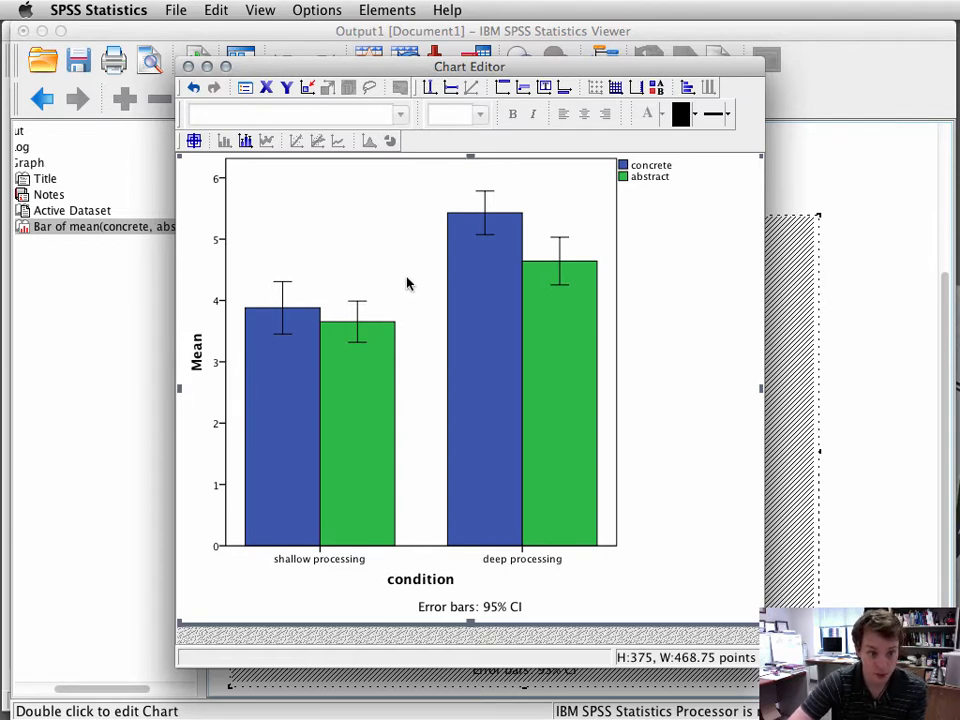
{"action": "left_click", "coordinate": [280, 437]}
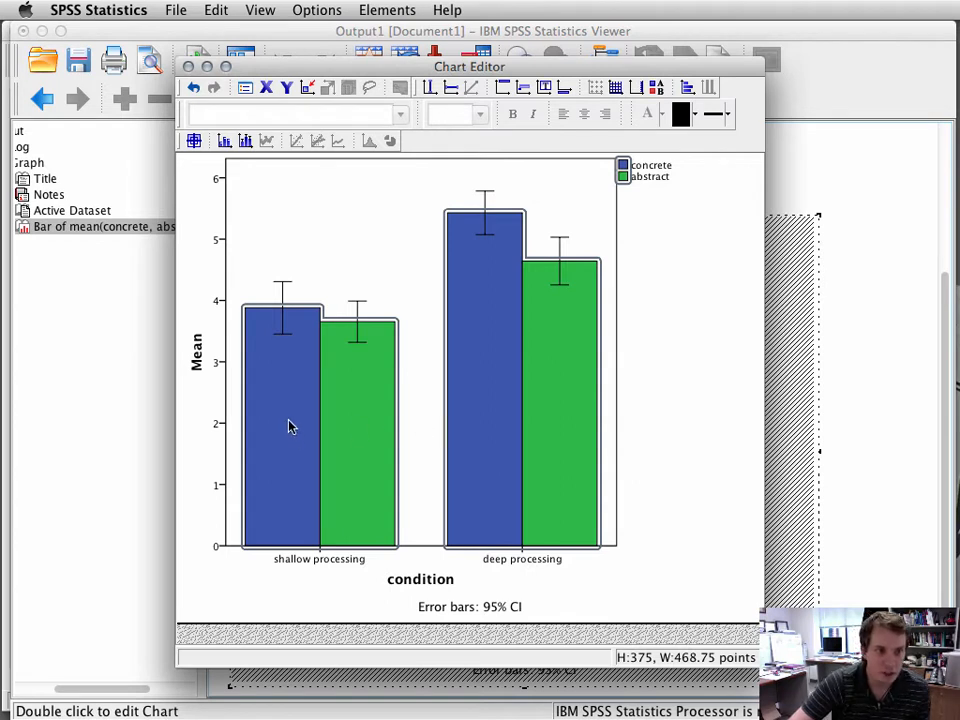
{"action": "left_click", "coordinate": [289, 427]}
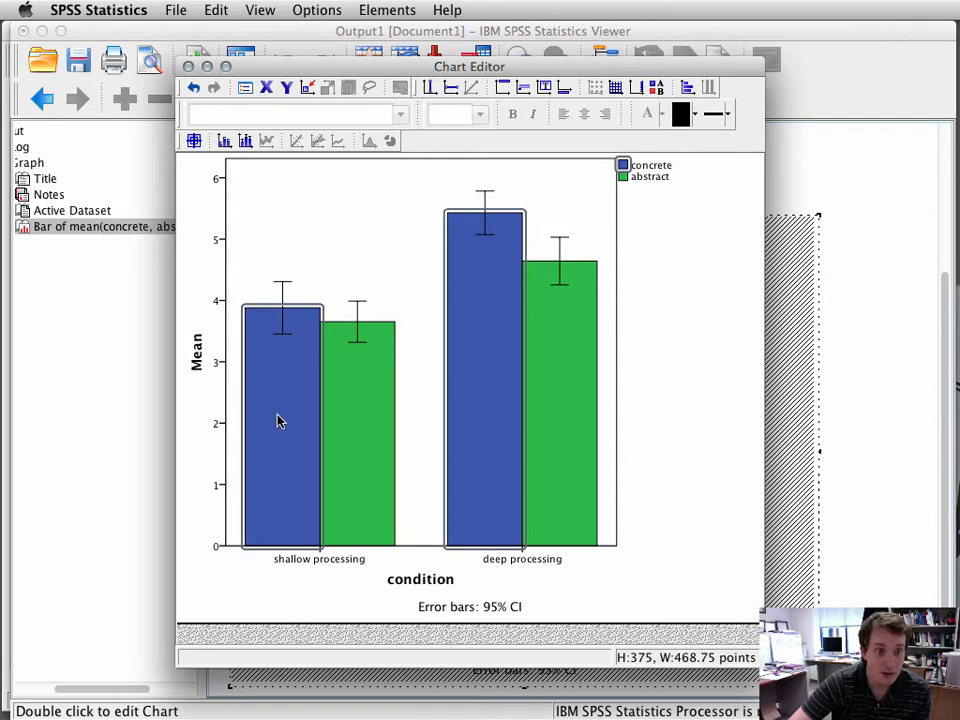
{"action": "double_click", "coordinate": [278, 421]}
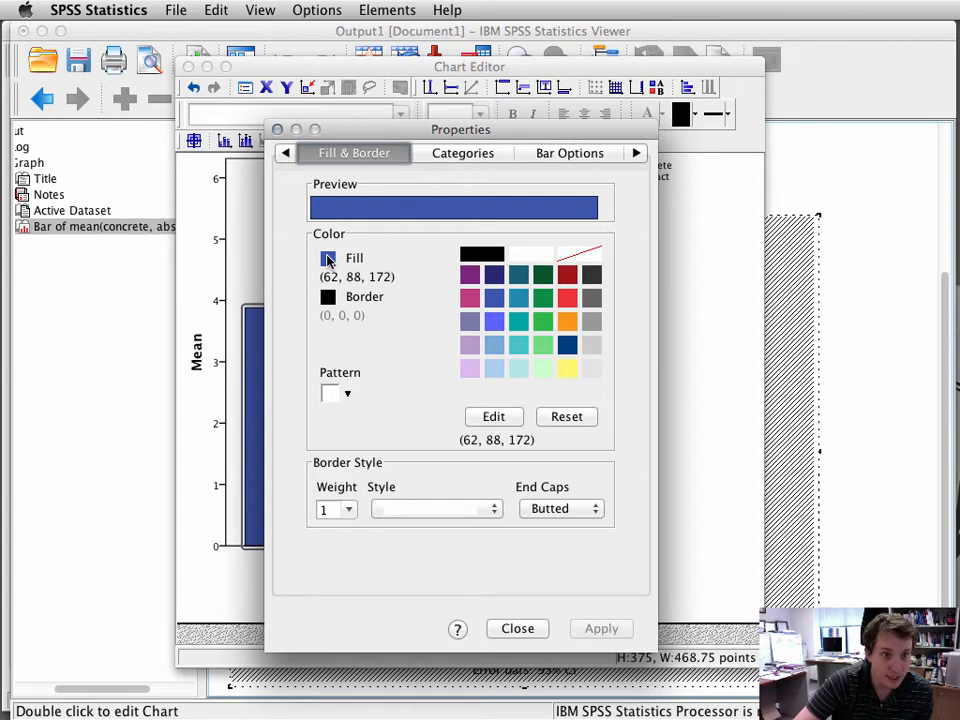
{"action": "left_click", "coordinate": [534, 258]}
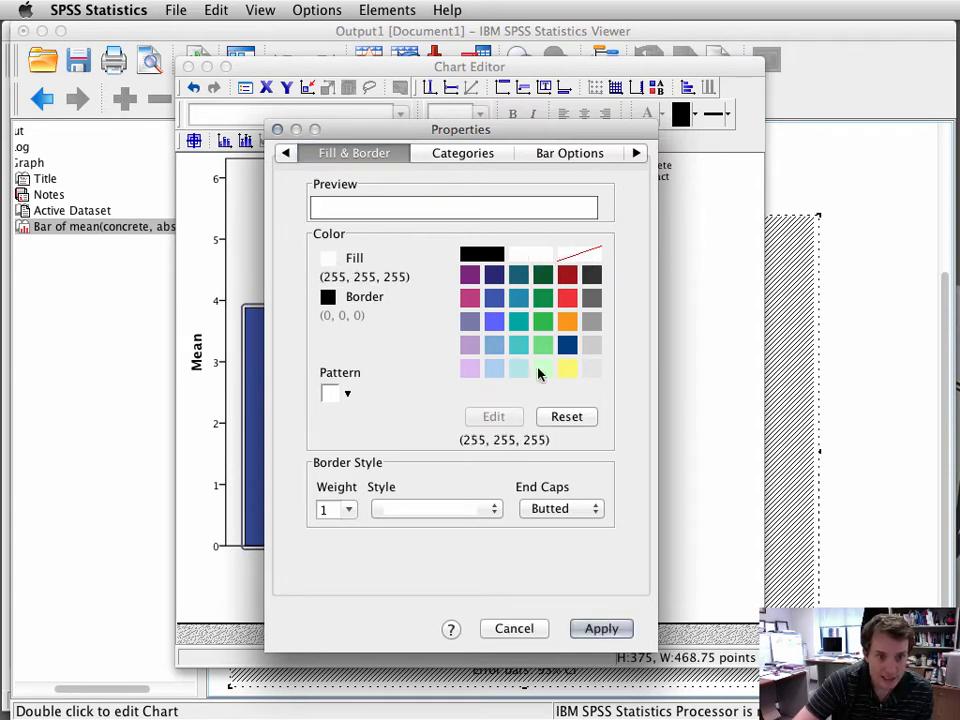
{"action": "left_click", "coordinate": [601, 628]}
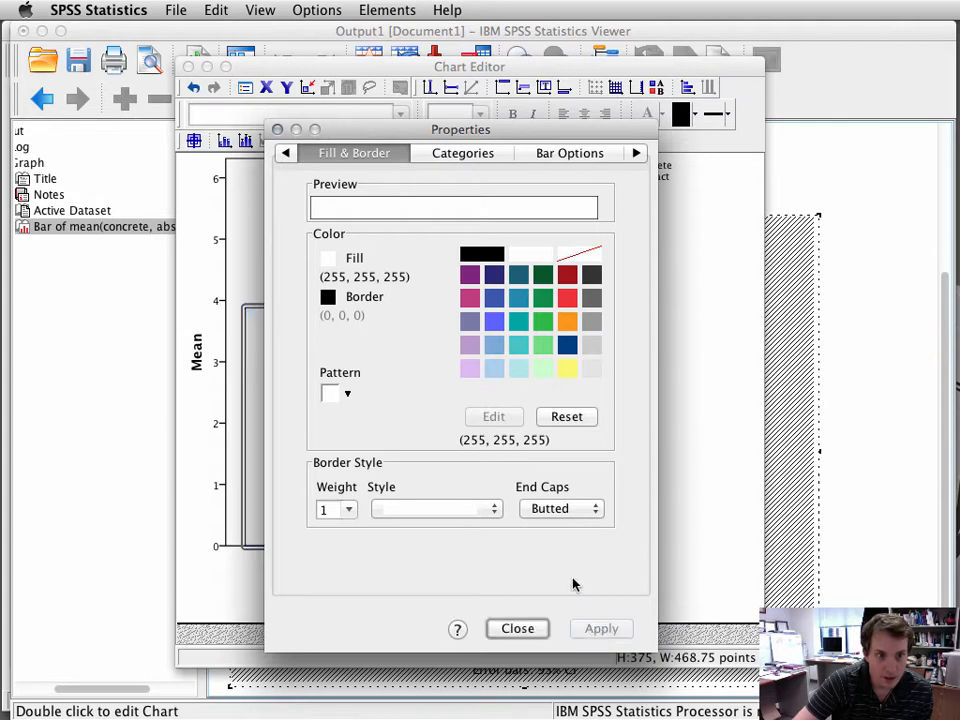
{"action": "left_click", "coordinate": [517, 628]}
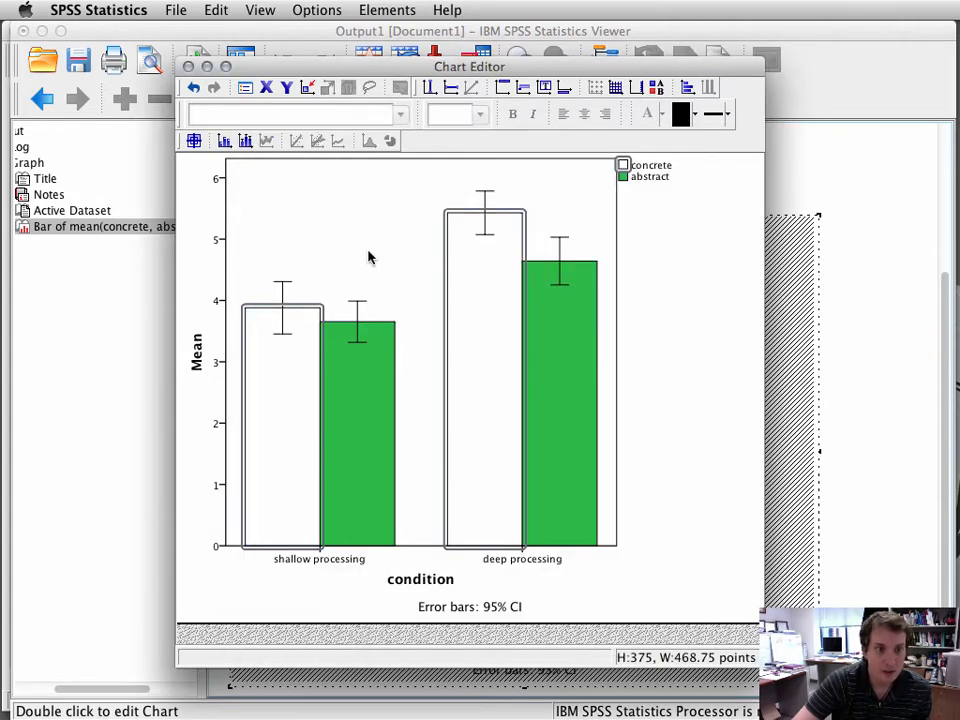
Step: Select only the abstract bars and set their fill colour to grey (153, 153, 153), applying the change
{"action": "left_click", "coordinate": [368, 283]}
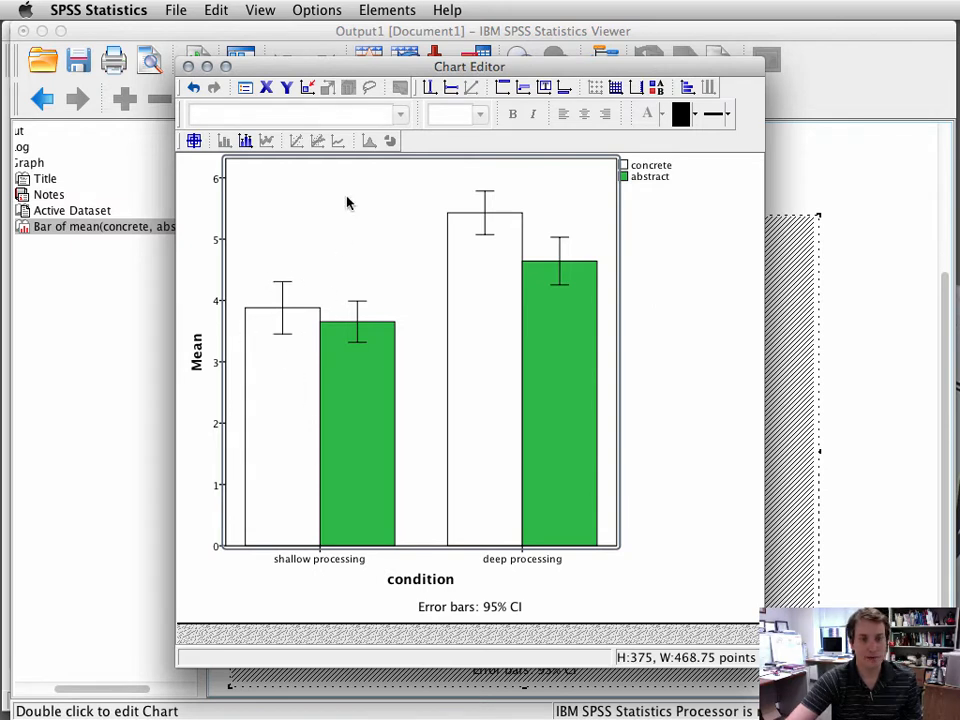
{"action": "left_click", "coordinate": [367, 435]}
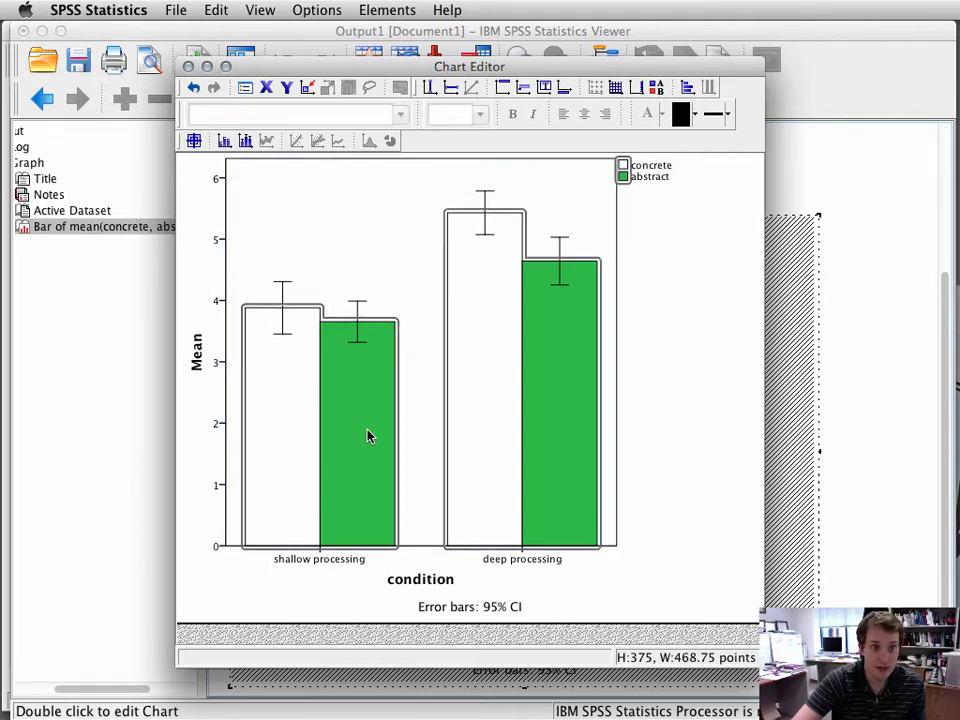
{"action": "left_click", "coordinate": [367, 435]}
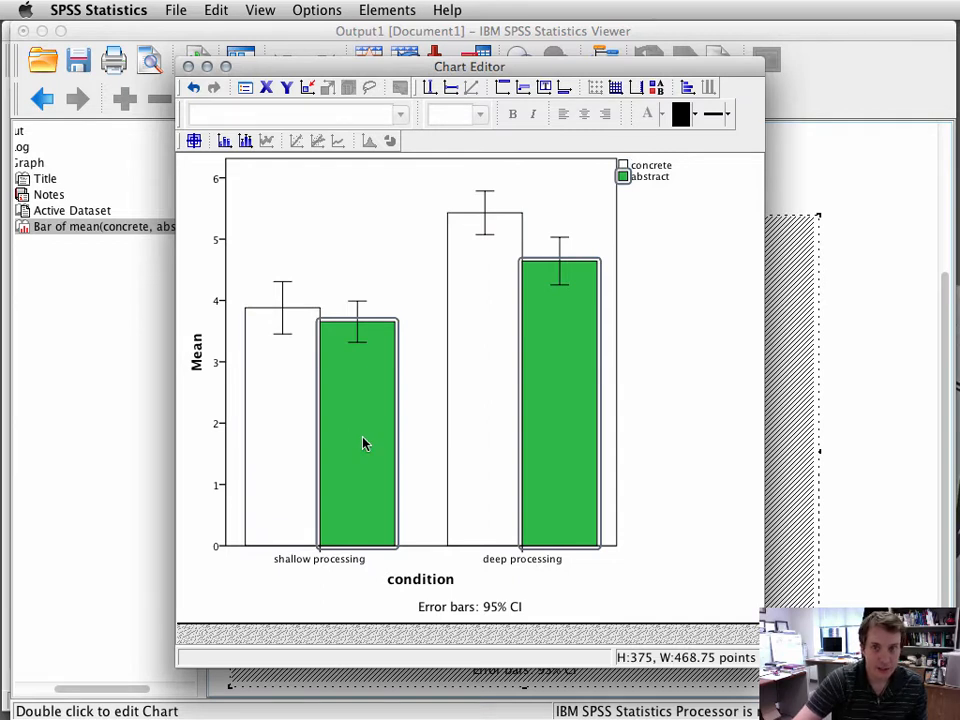
{"action": "double_click", "coordinate": [363, 444]}
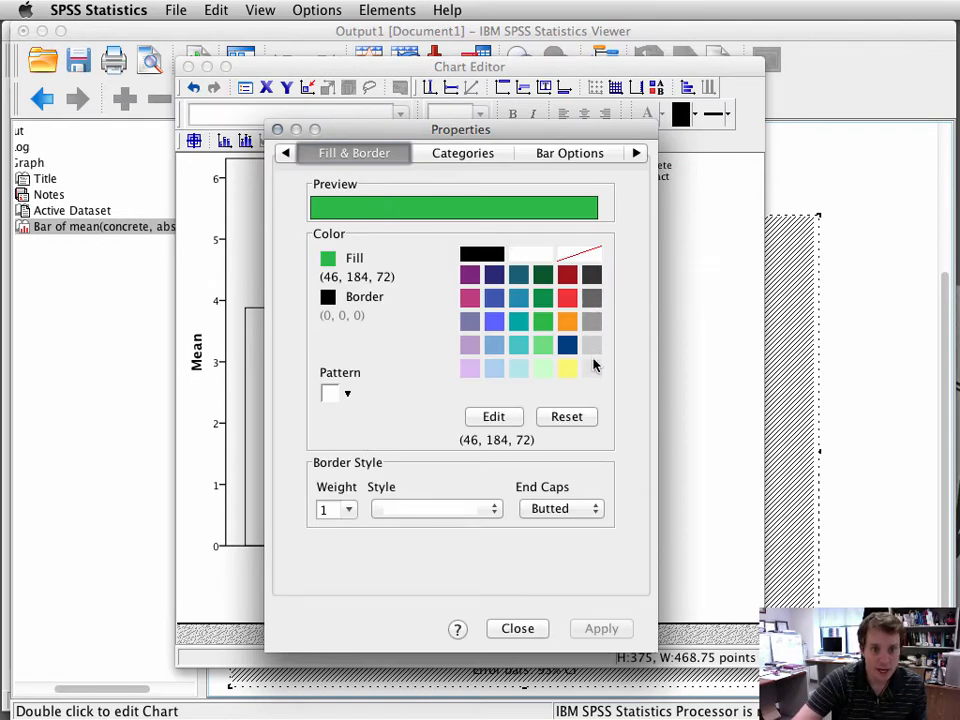
{"action": "left_click", "coordinate": [591, 322]}
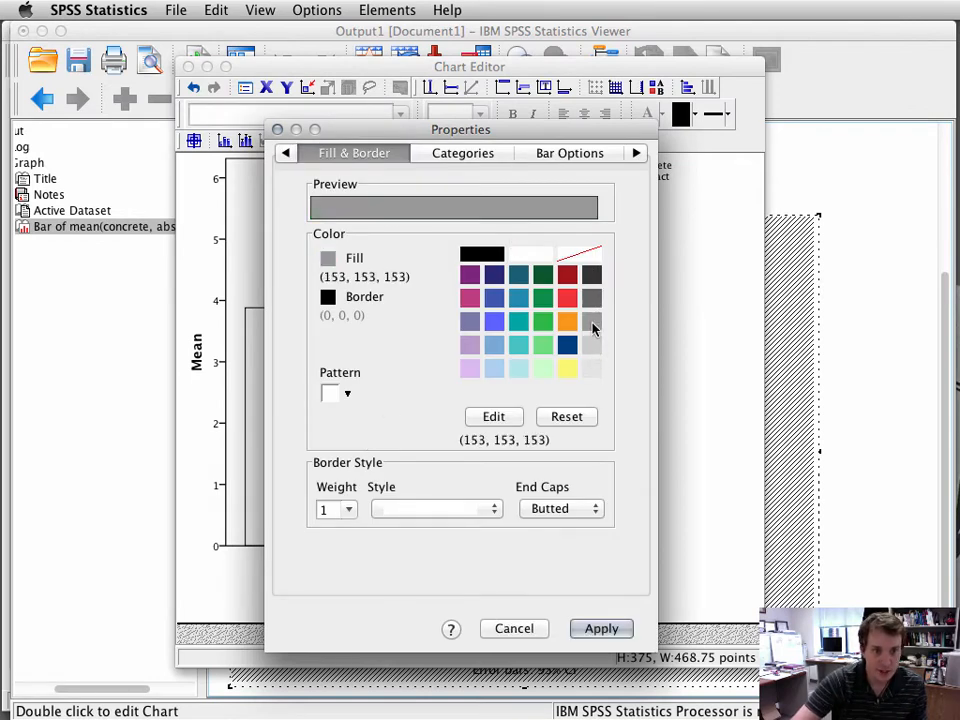
{"action": "left_click", "coordinate": [615, 628]}
{"action": "left_click", "coordinate": [530, 628]}
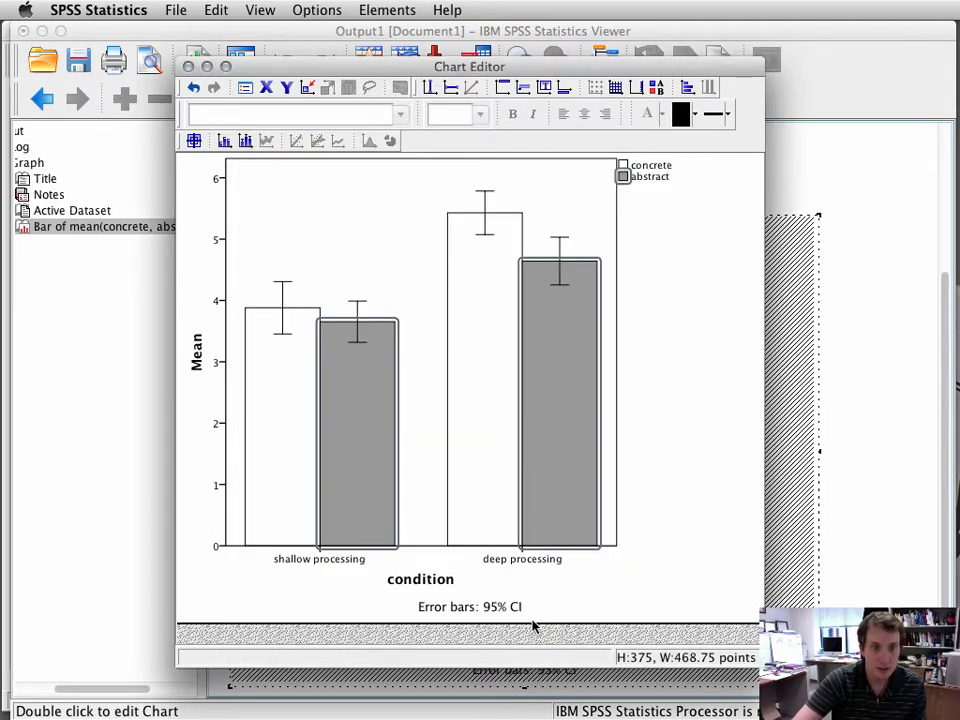
Step: Select the "Error bars: 95% CI" footnote beneath the chart and delete it
{"action": "left_click", "coordinate": [648, 365]}
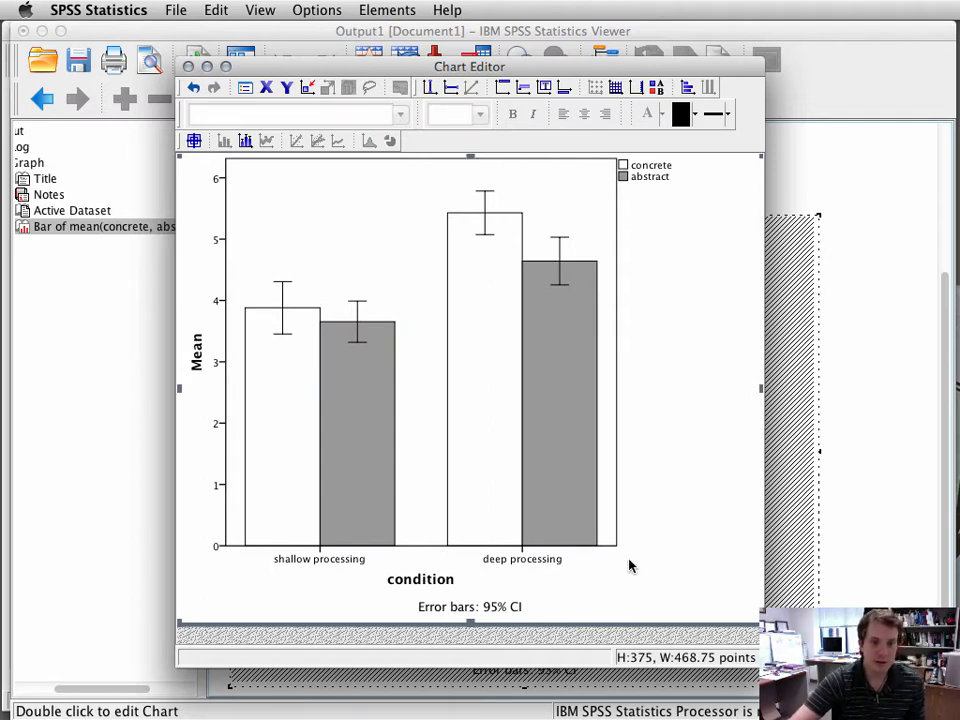
{"action": "left_click", "coordinate": [508, 609]}
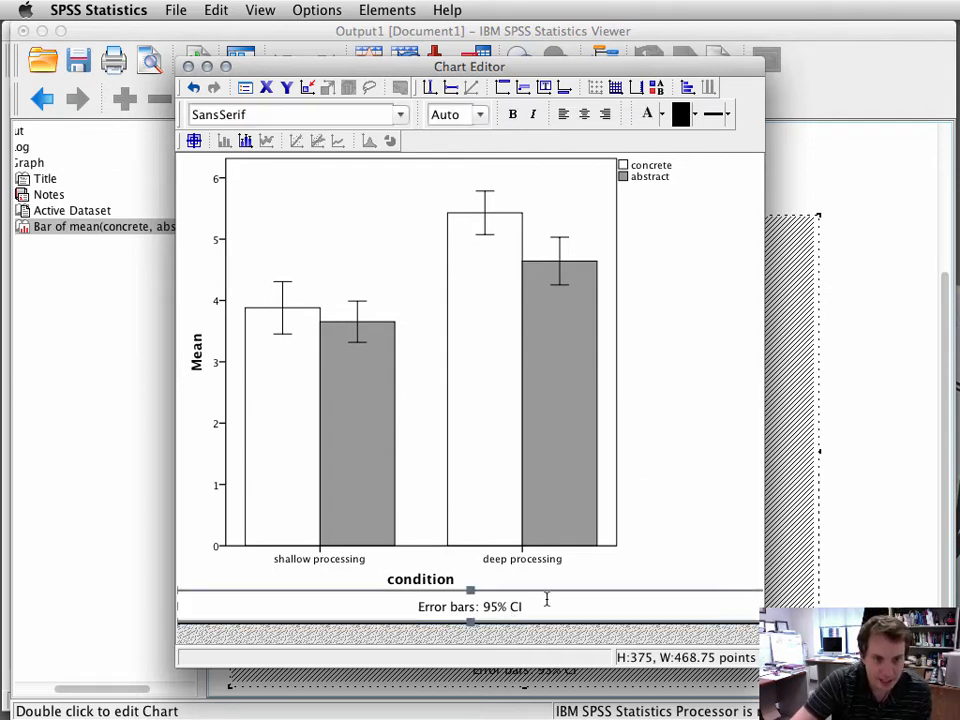
{"action": "double_click", "coordinate": [494, 604]}
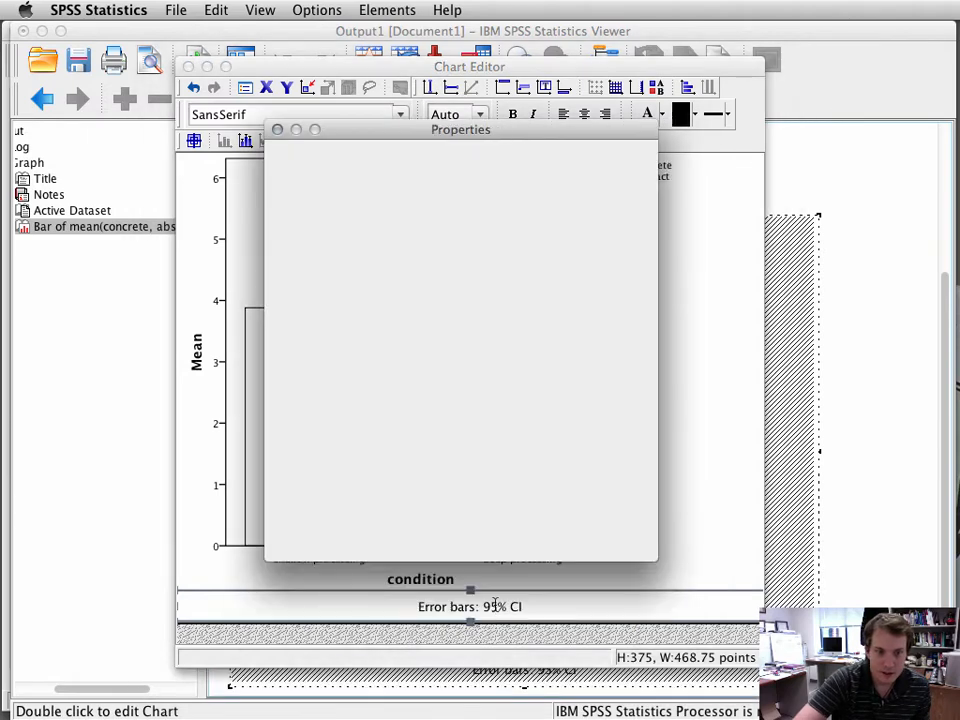
{"action": "key", "text": "Delete"}
{"action": "left_click", "coordinate": [524, 540]}
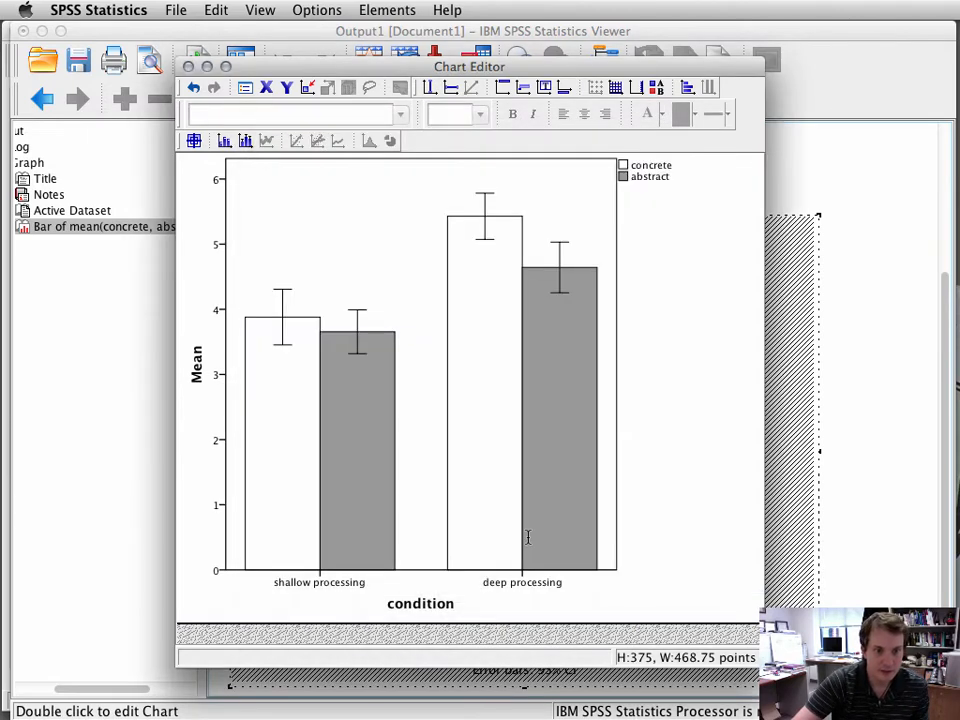
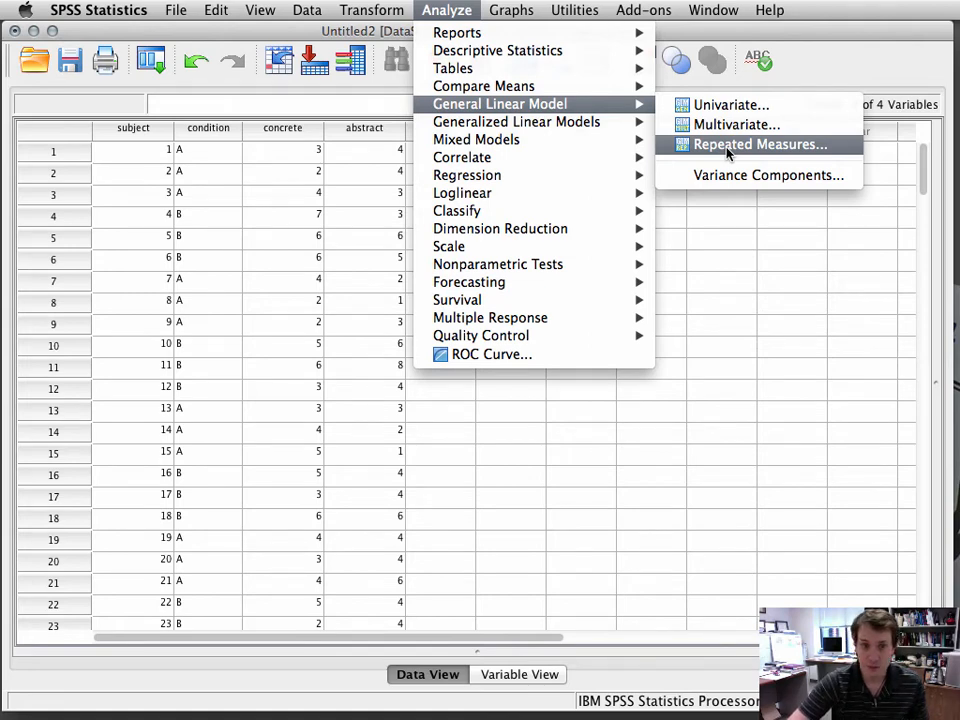
Step: Start a Repeated Measures analysis and define a within-subject factor named wordType with 2 levels
{"action": "left_click", "coordinate": [727, 146]}
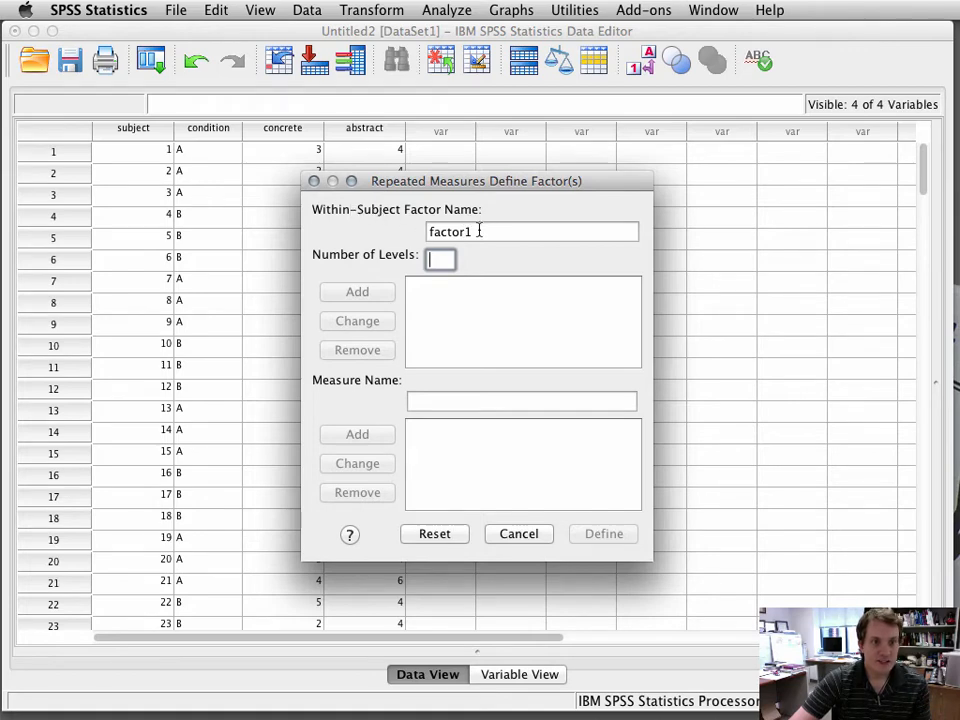
{"action": "left_click_drag", "start_coordinate": [479, 232], "coordinate": [427, 231]}
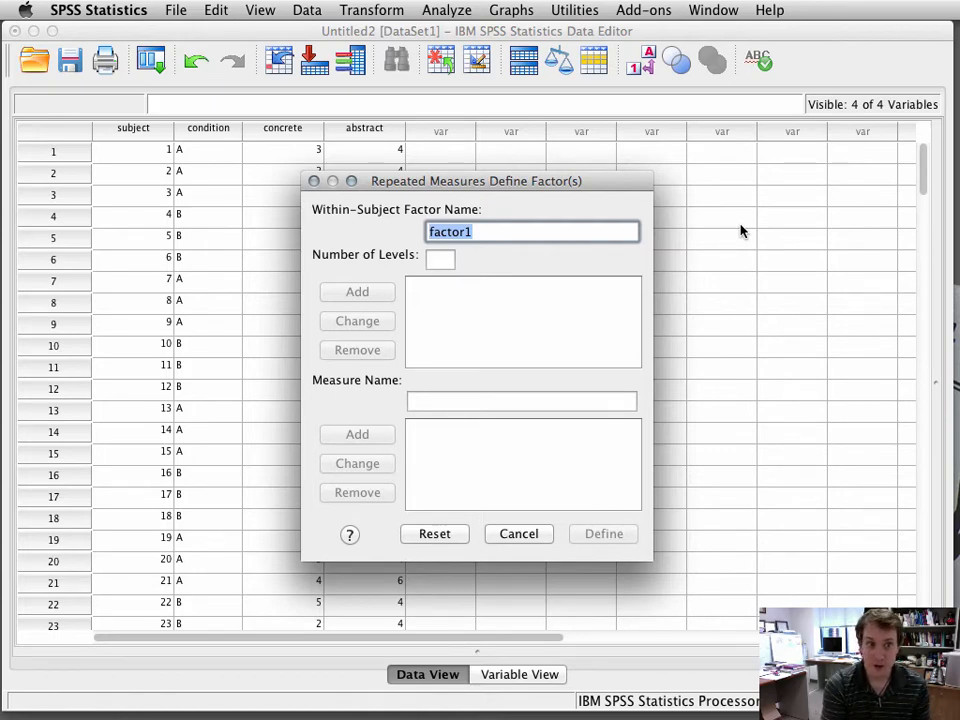
{"action": "type", "text": "wordType"}
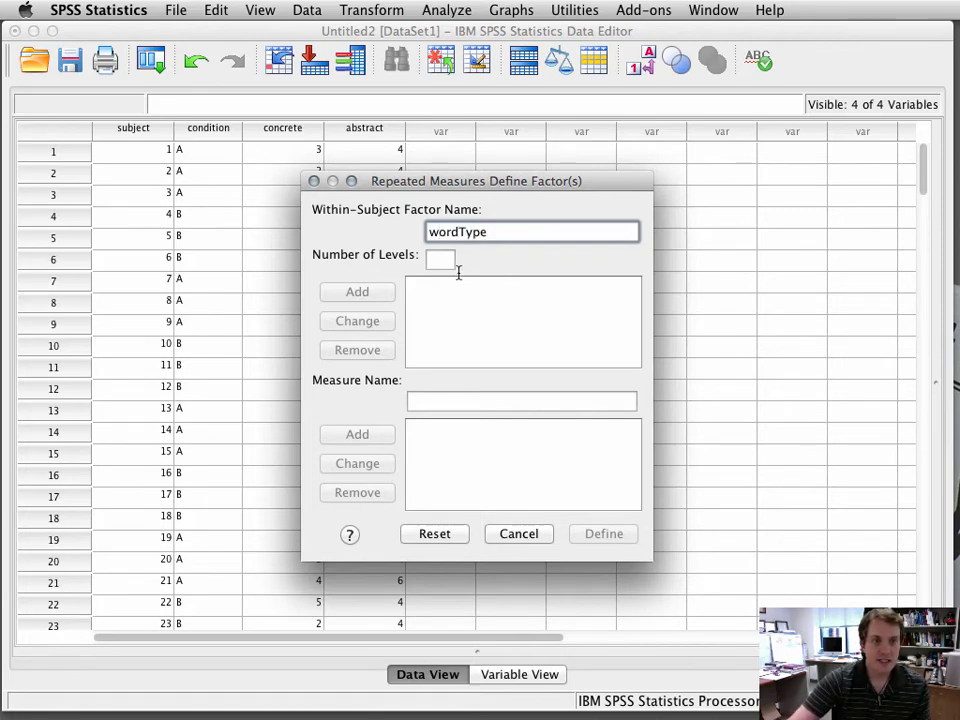
{"action": "left_click", "coordinate": [428, 258]}
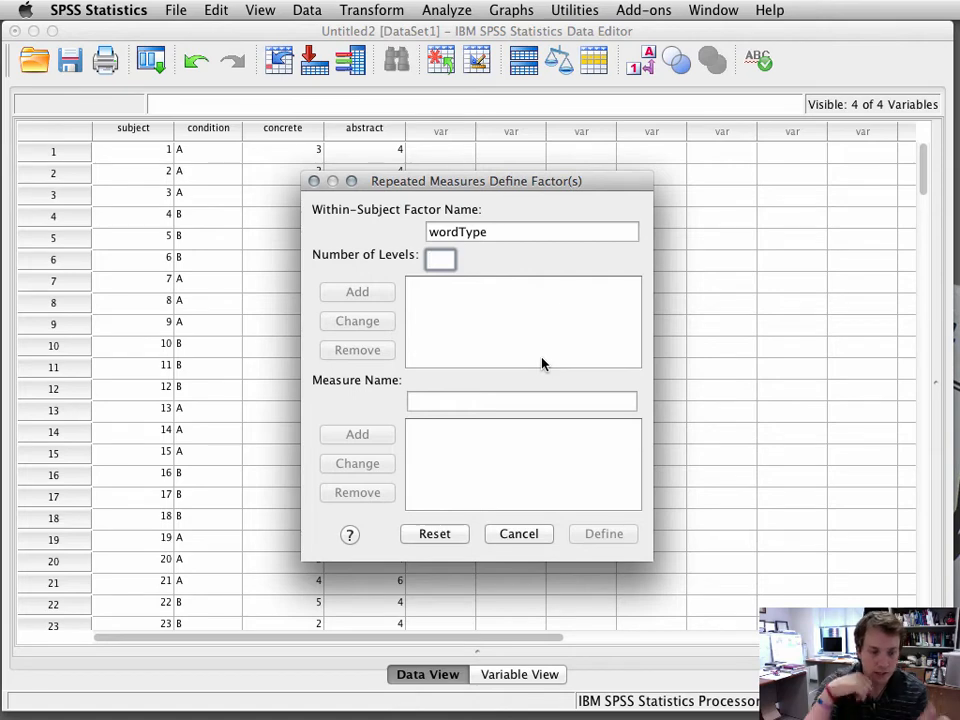
{"action": "type", "text": "2"}
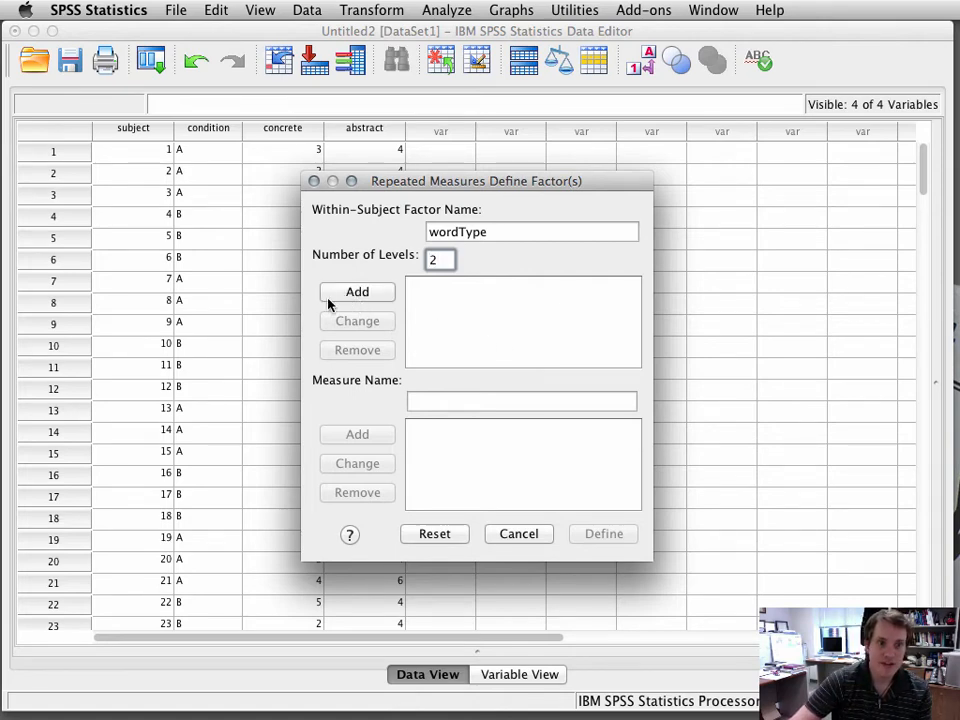
{"action": "left_click", "coordinate": [358, 292]}
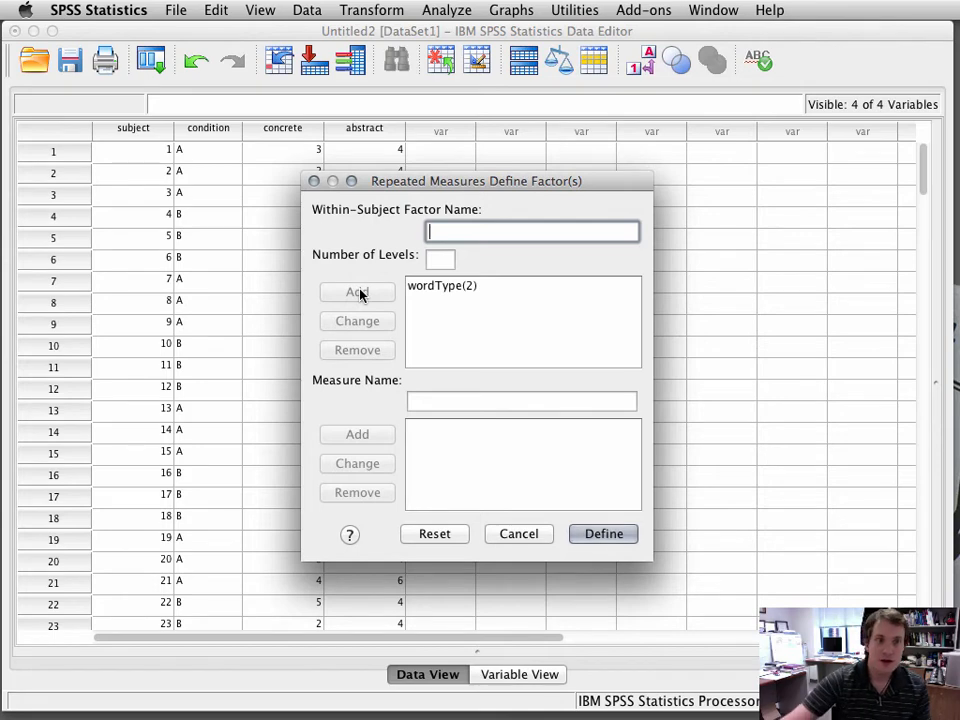
Step: Add the measure name recall and proceed to define the repeated-measures variables
{"action": "left_click", "coordinate": [566, 399]}
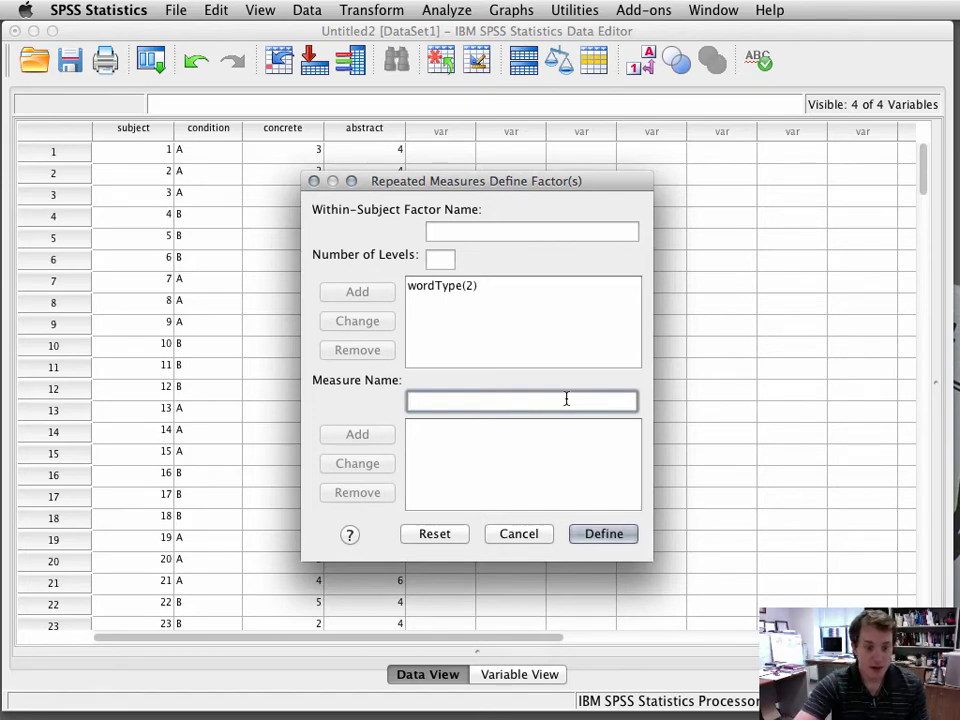
{"action": "type", "text": "recall"}
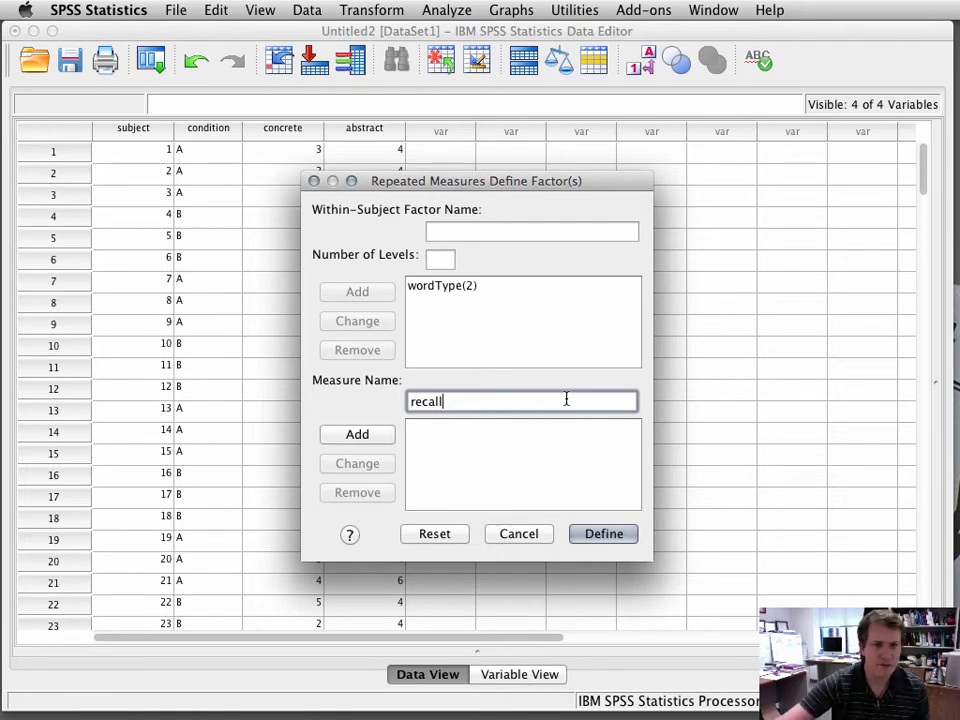
{"action": "left_click", "coordinate": [360, 434]}
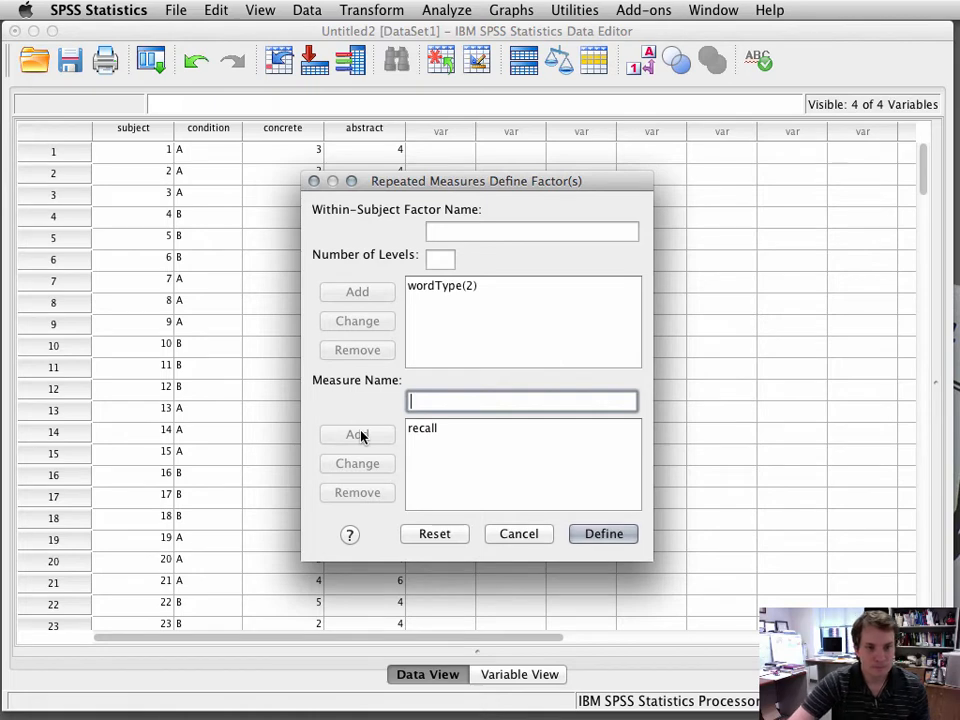
{"action": "left_click", "coordinate": [603, 535]}
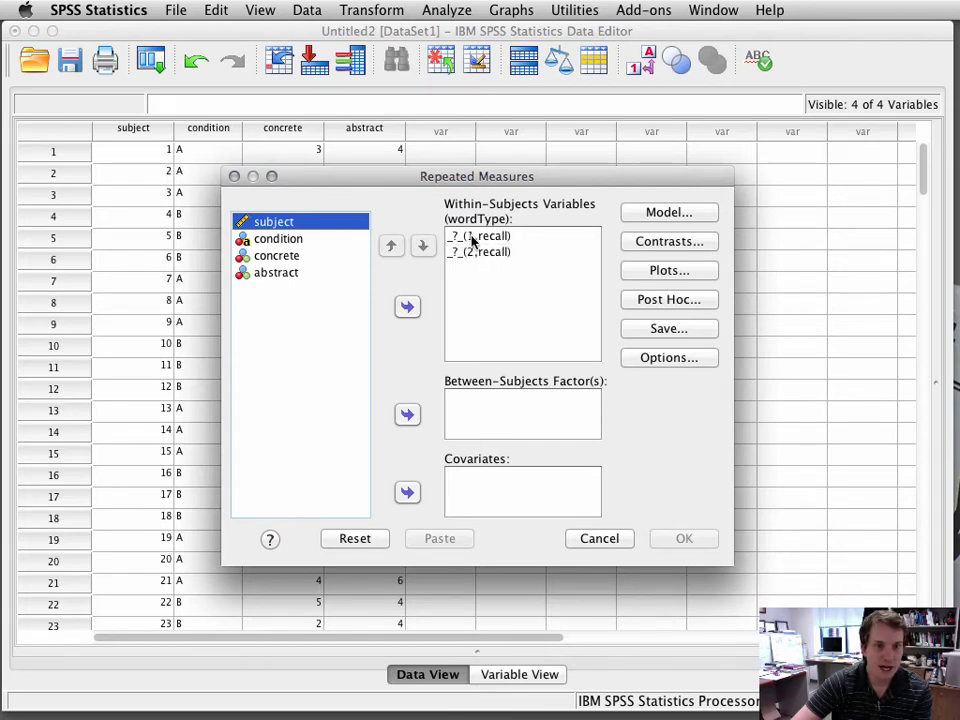
Step: Assign concrete and abstract as the two within-subjects levels and condition as the between-subjects factor
{"action": "left_click", "coordinate": [274, 257]}
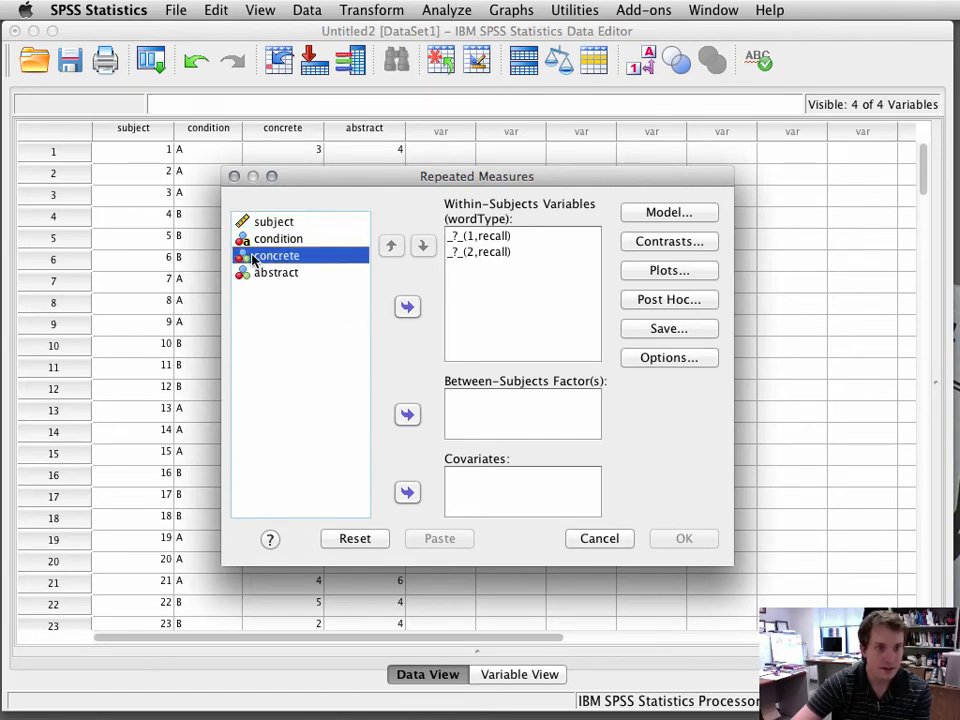
{"action": "left_click", "coordinate": [406, 309]}
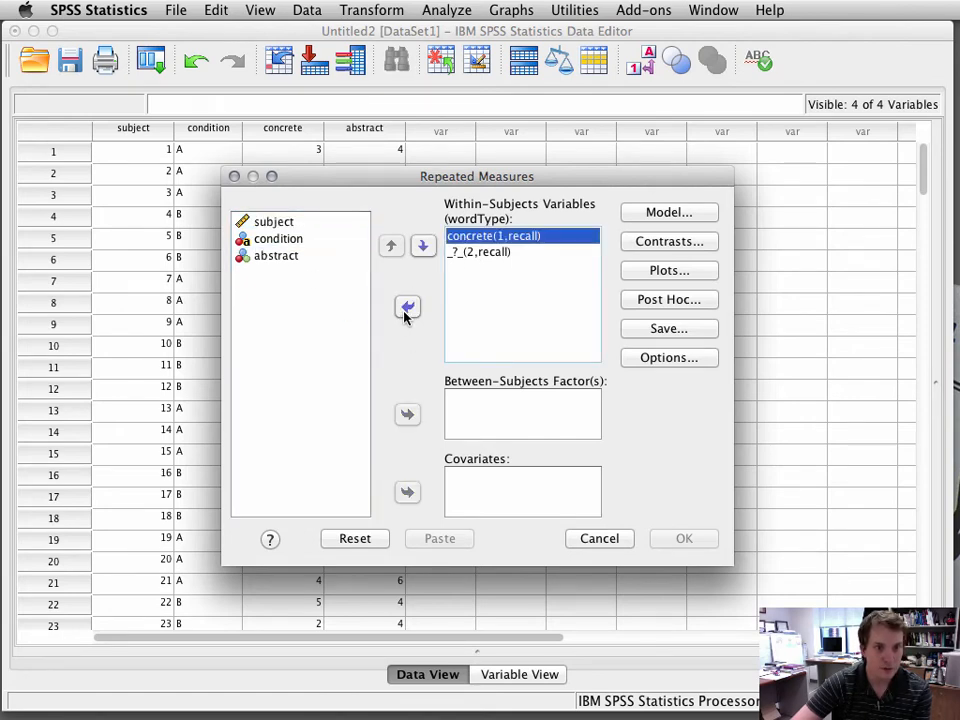
{"action": "left_click", "coordinate": [280, 257]}
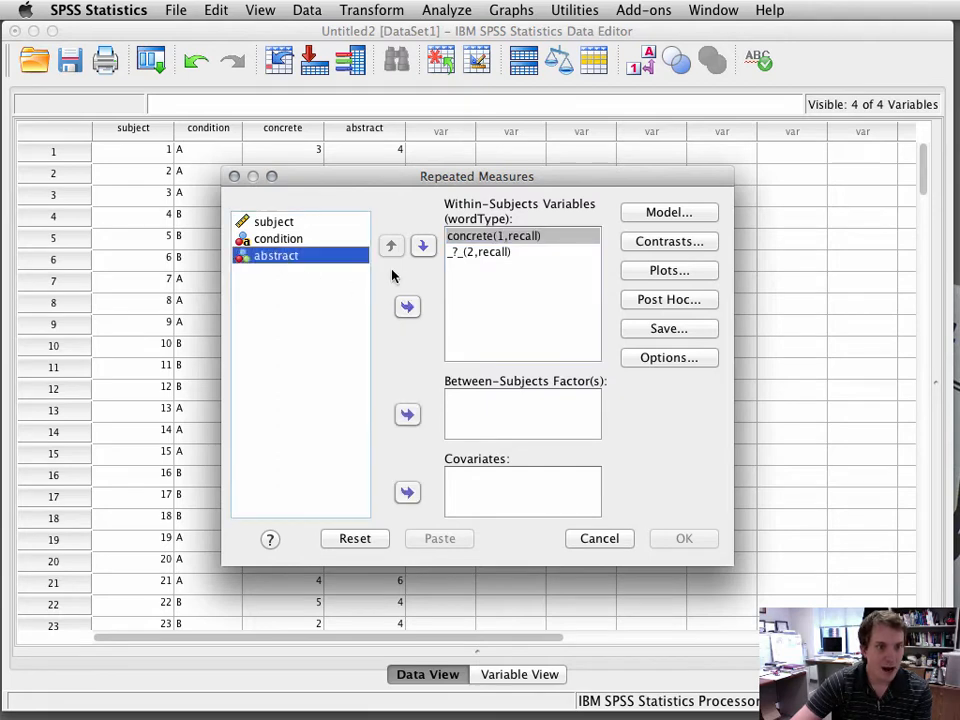
{"action": "left_click", "coordinate": [408, 306]}
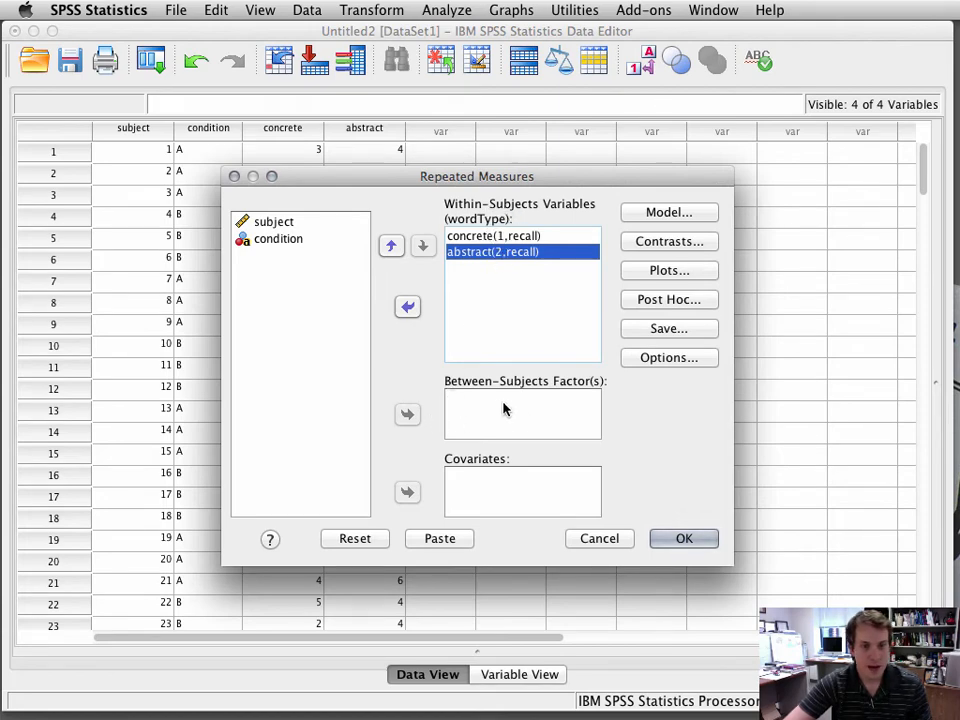
{"action": "left_click", "coordinate": [268, 241]}
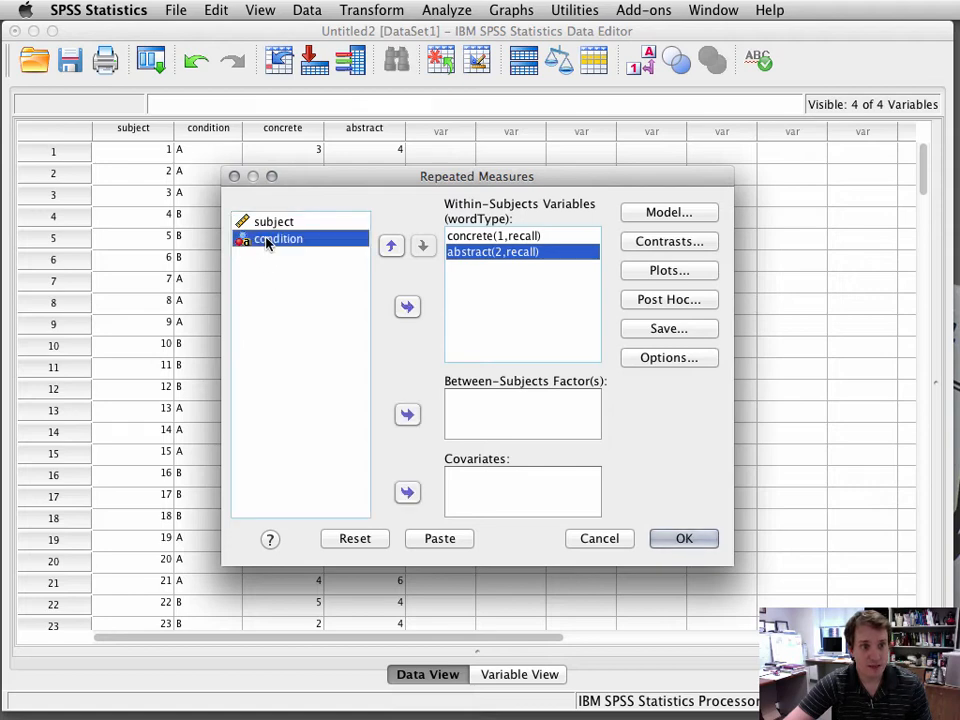
{"action": "left_click", "coordinate": [414, 414]}
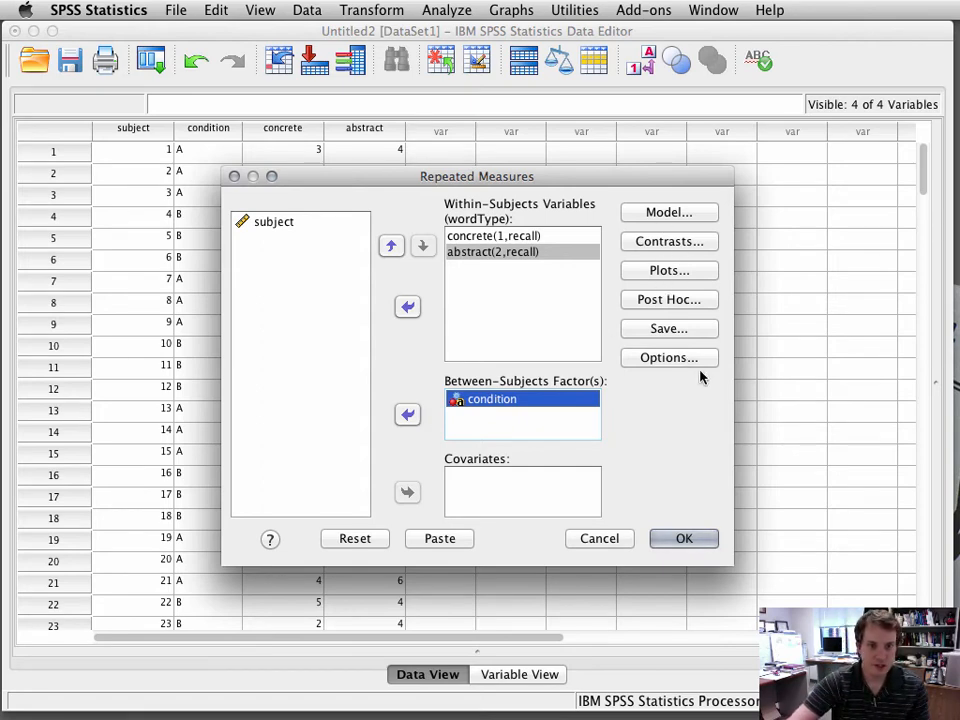
Step: Turn on descriptive statistics in the analysis options and run the repeated-measures ANOVA
{"action": "left_click", "coordinate": [657, 359]}
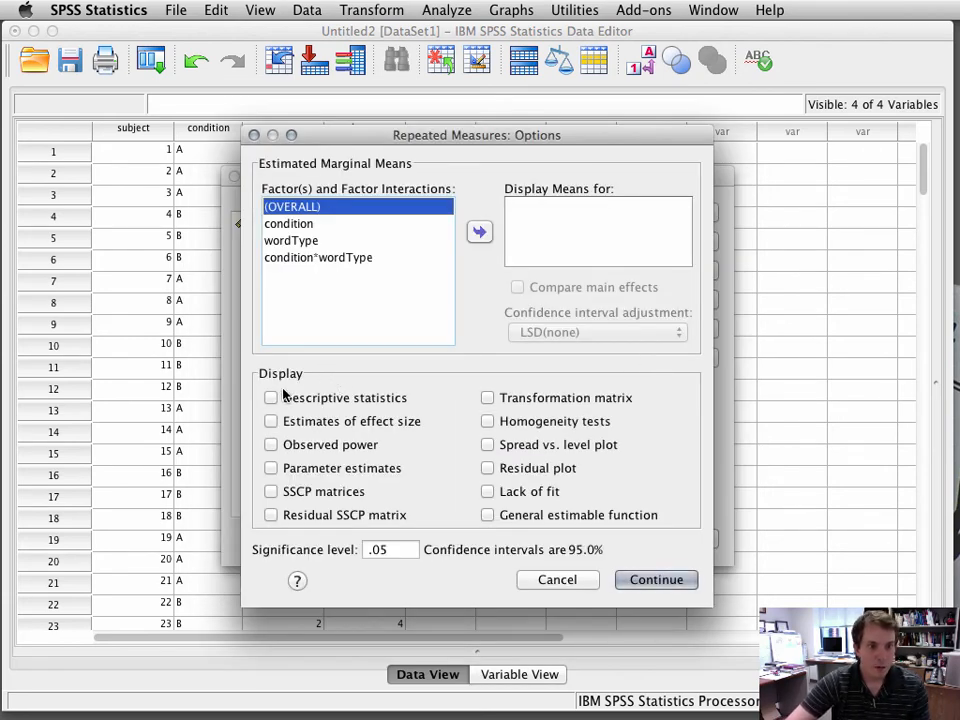
{"action": "left_click", "coordinate": [270, 398]}
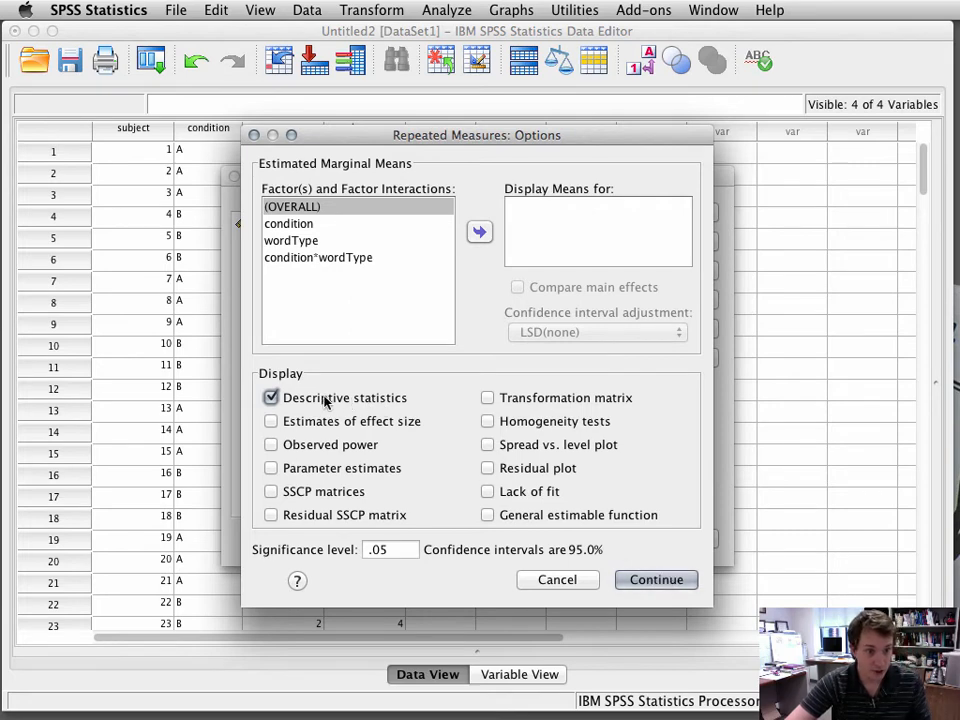
{"action": "left_click", "coordinate": [658, 578]}
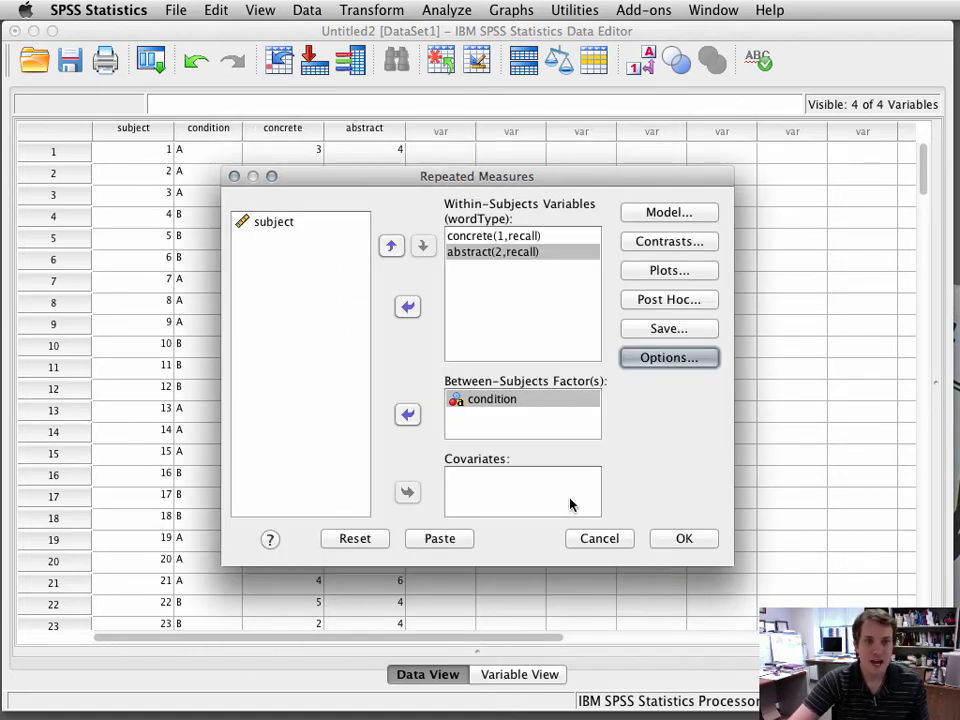
{"action": "left_click", "coordinate": [682, 540]}
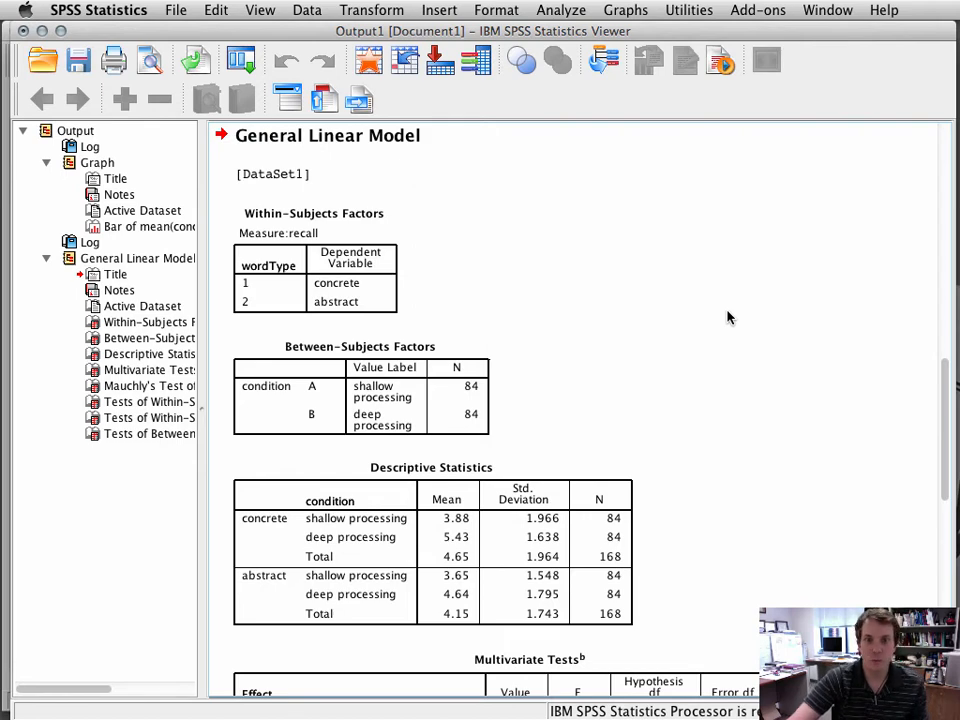
Step: Examine the Descriptive Statistics table of concrete and abstract means by condition in the output
{"action": "scroll", "coordinate": [728, 318], "scroll_direction": "up", "scroll_amount": 10}
{"action": "scroll", "coordinate": [728, 318], "scroll_direction": "down", "scroll_amount": 3}
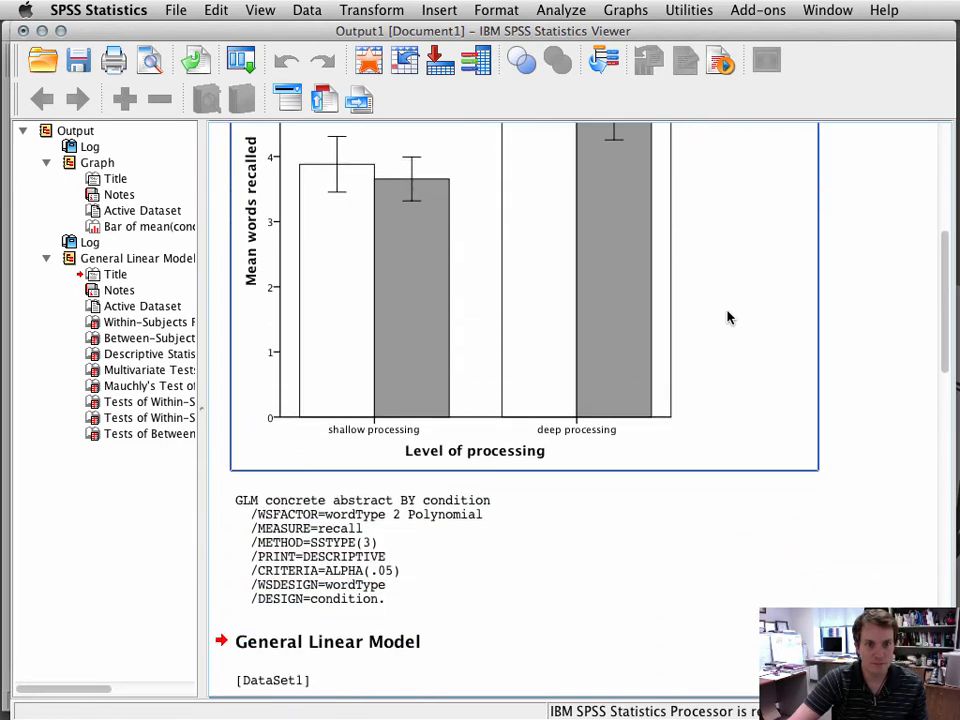
{"action": "scroll", "coordinate": [728, 318], "scroll_direction": "down", "scroll_amount": 3}
{"action": "left_click_drag", "start_coordinate": [944, 313], "coordinate": [941, 412]}
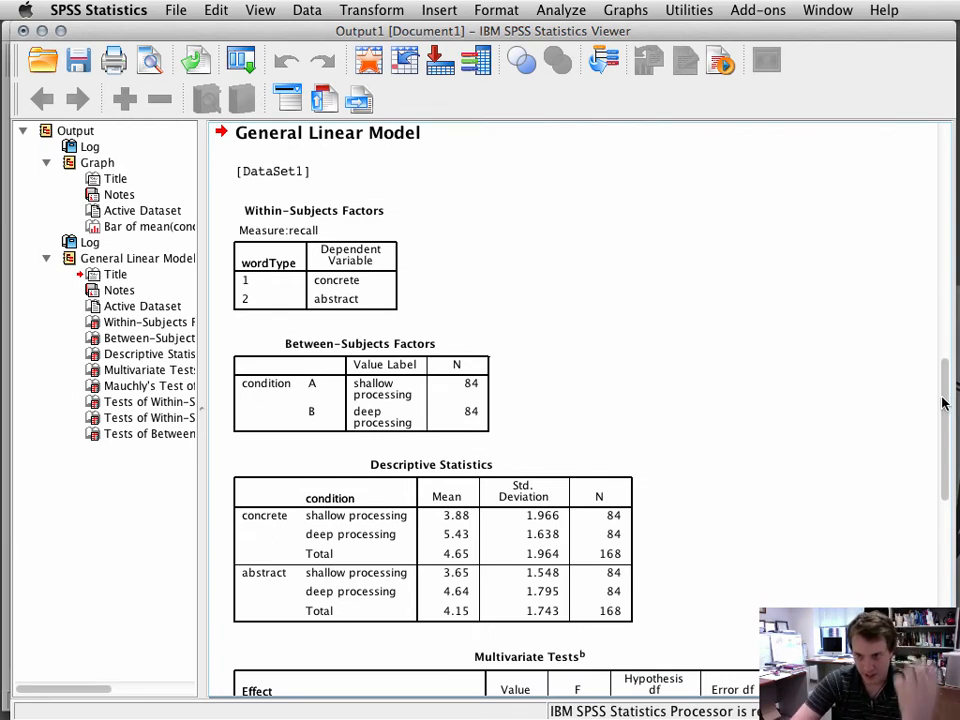
{"action": "left_click_drag", "start_coordinate": [944, 413], "coordinate": [945, 469]}
{"action": "left_click", "coordinate": [433, 313]}
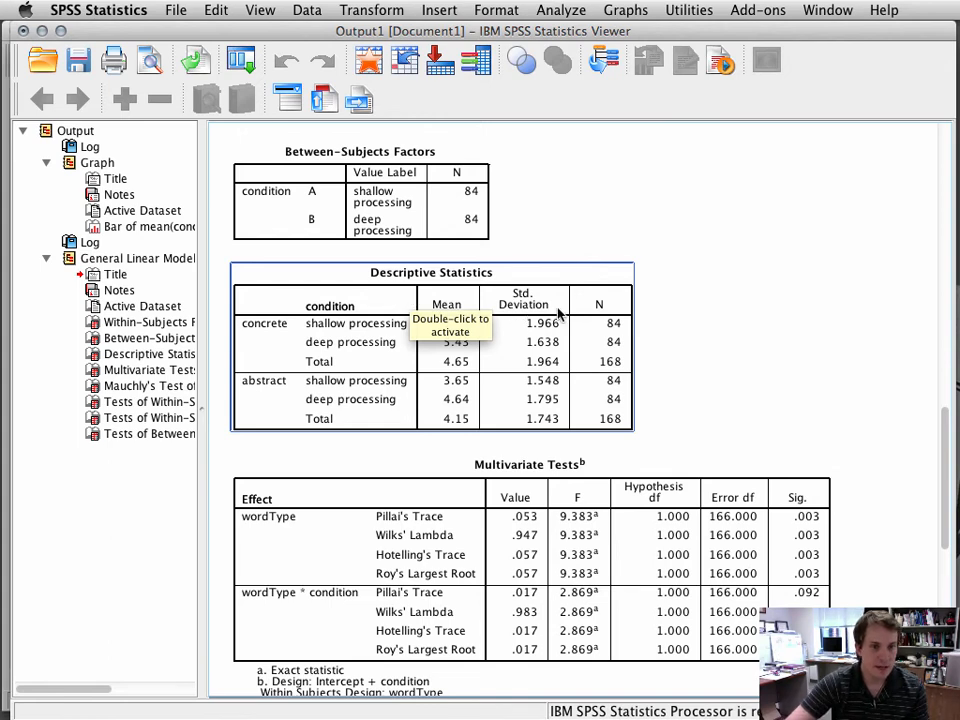
{"action": "left_click", "coordinate": [670, 280]}
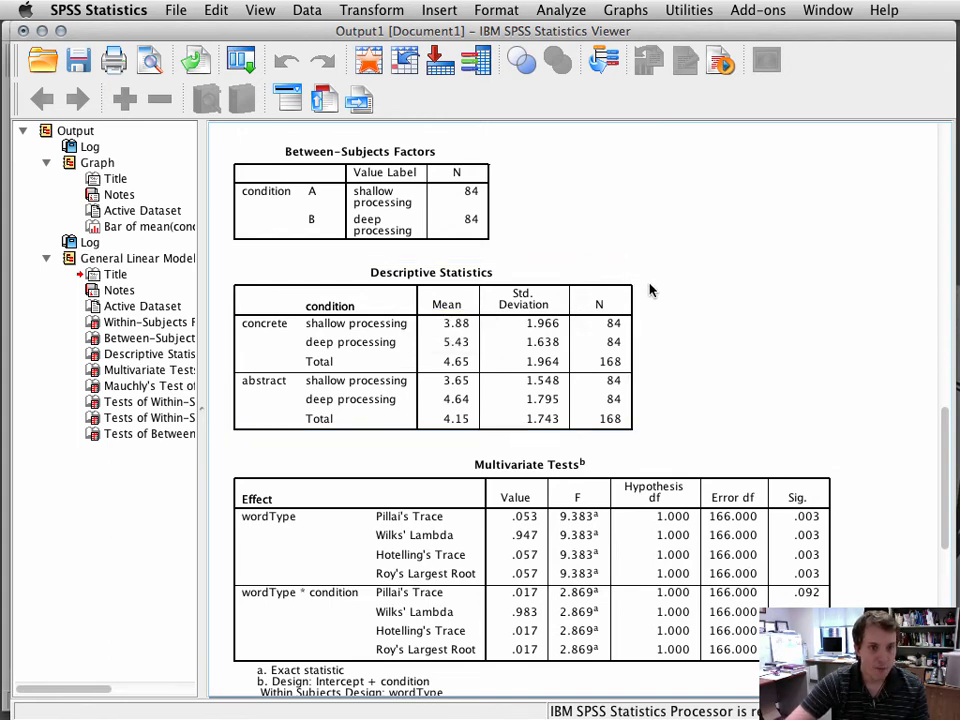
{"action": "left_click", "coordinate": [560, 320]}
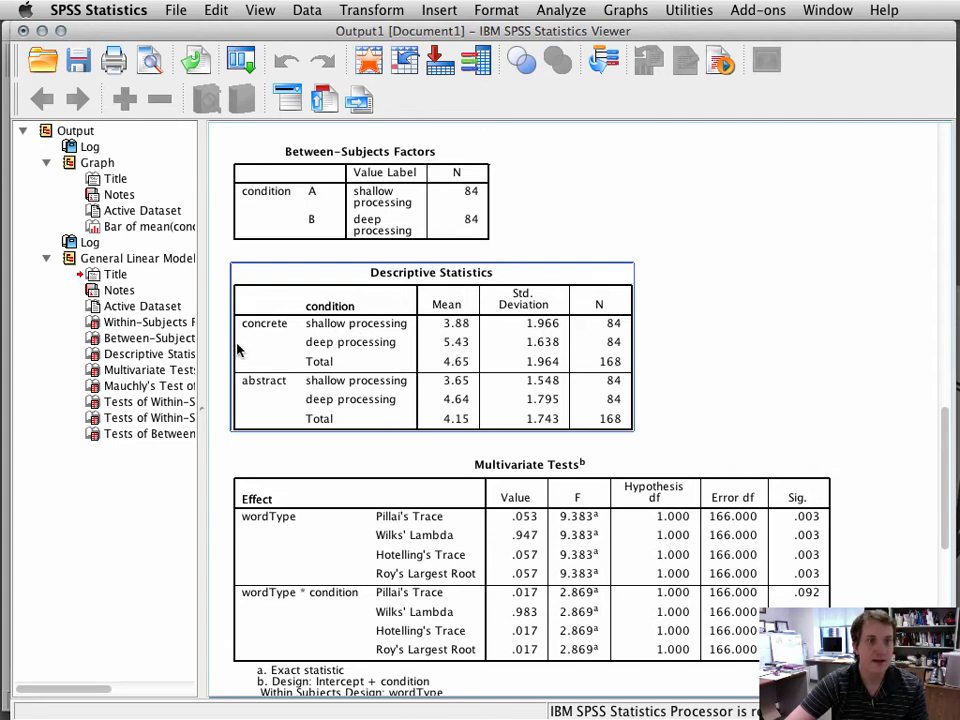
{"action": "left_click", "coordinate": [705, 358]}
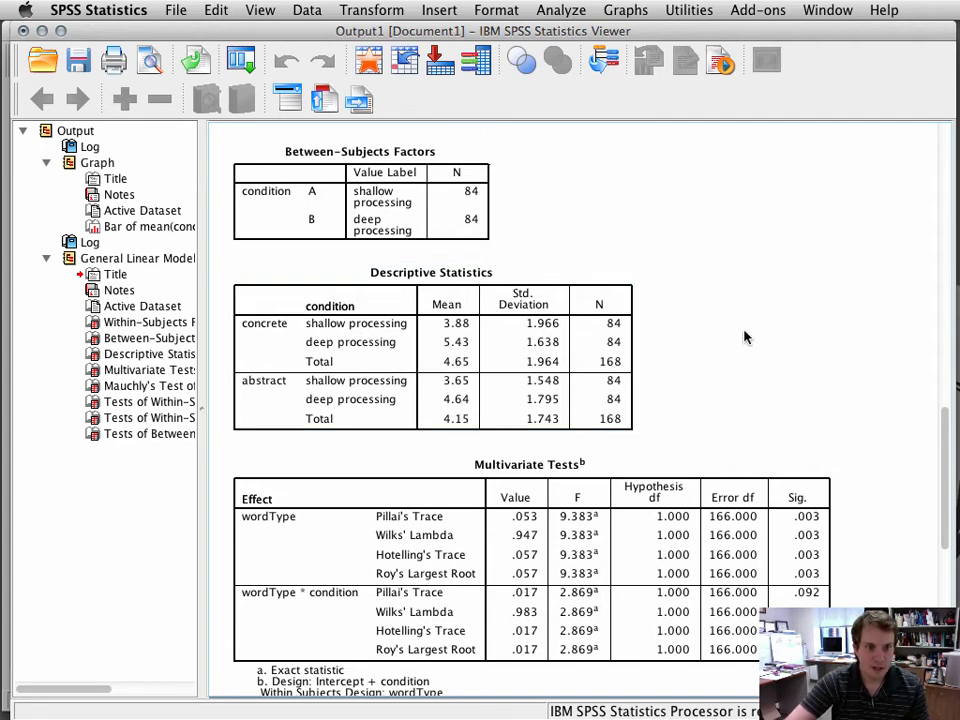
Step: Review the Multivariate Tests, Mauchly's Test of Sphericity and Tests of Within-Subjects Effects alongside the bar chart
{"action": "scroll", "coordinate": [745, 337], "scroll_direction": "down", "scroll_amount": 2}
{"action": "scroll", "coordinate": [720, 280], "scroll_direction": "down", "scroll_amount": 2}
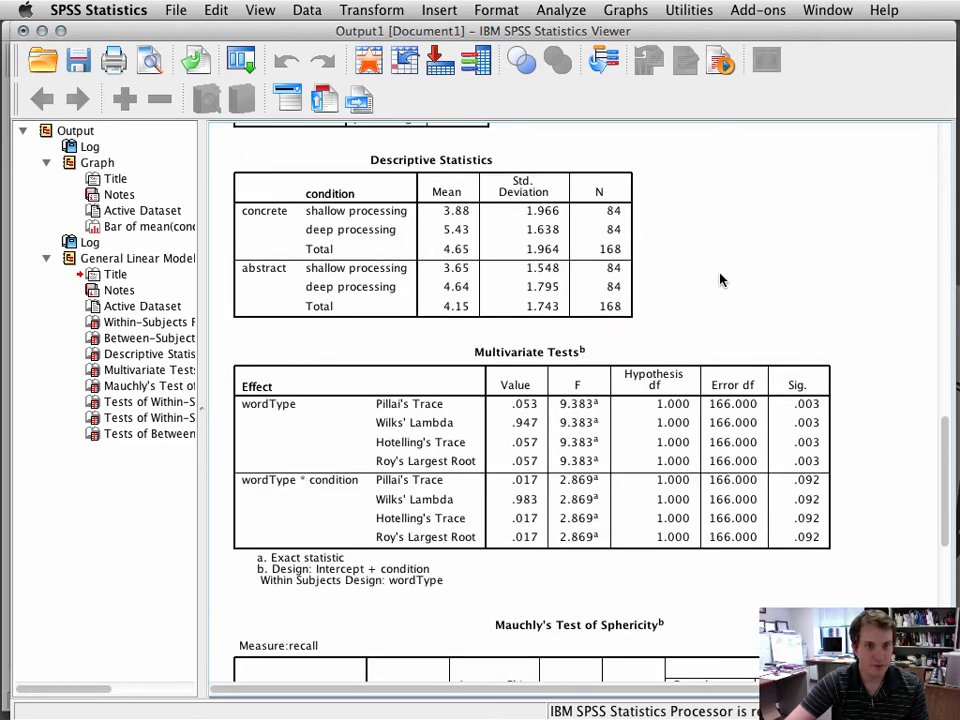
{"action": "scroll", "coordinate": [703, 261], "scroll_direction": "down", "scroll_amount": 5}
{"action": "left_click", "coordinate": [703, 260]}
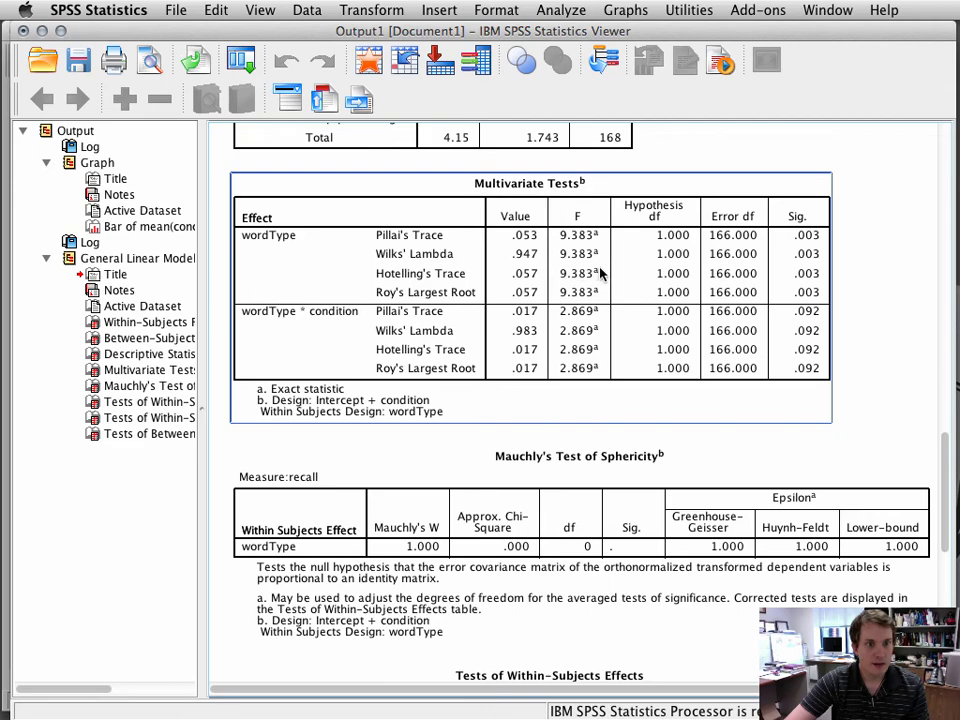
{"action": "scroll", "coordinate": [697, 272], "scroll_direction": "down", "scroll_amount": 3}
{"action": "left_click", "coordinate": [562, 388]}
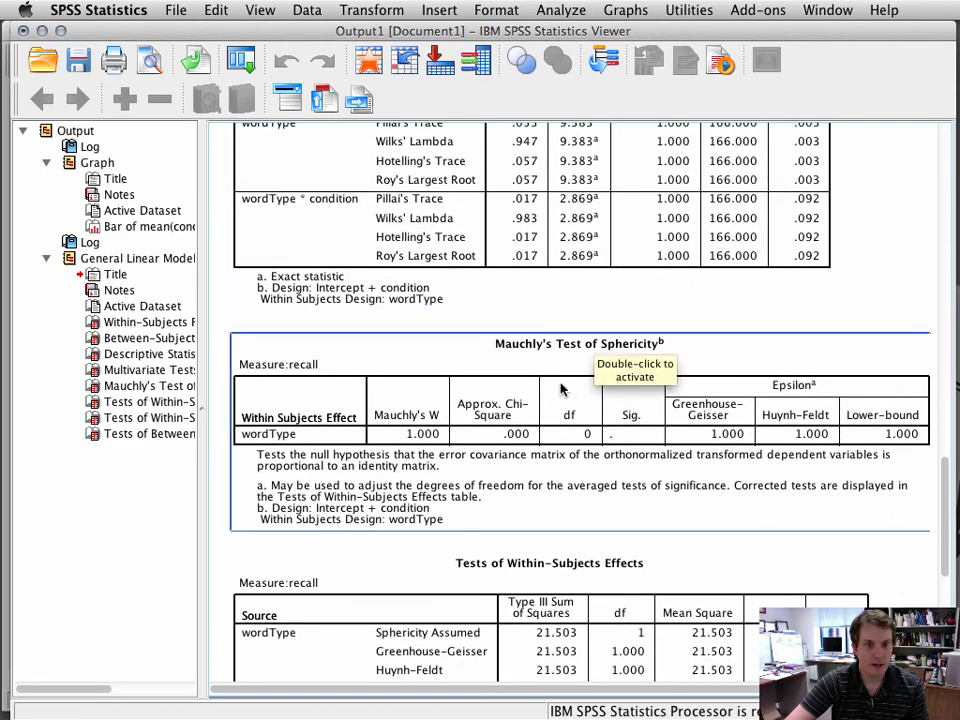
{"action": "scroll", "coordinate": [590, 398], "scroll_direction": "down", "scroll_amount": 8}
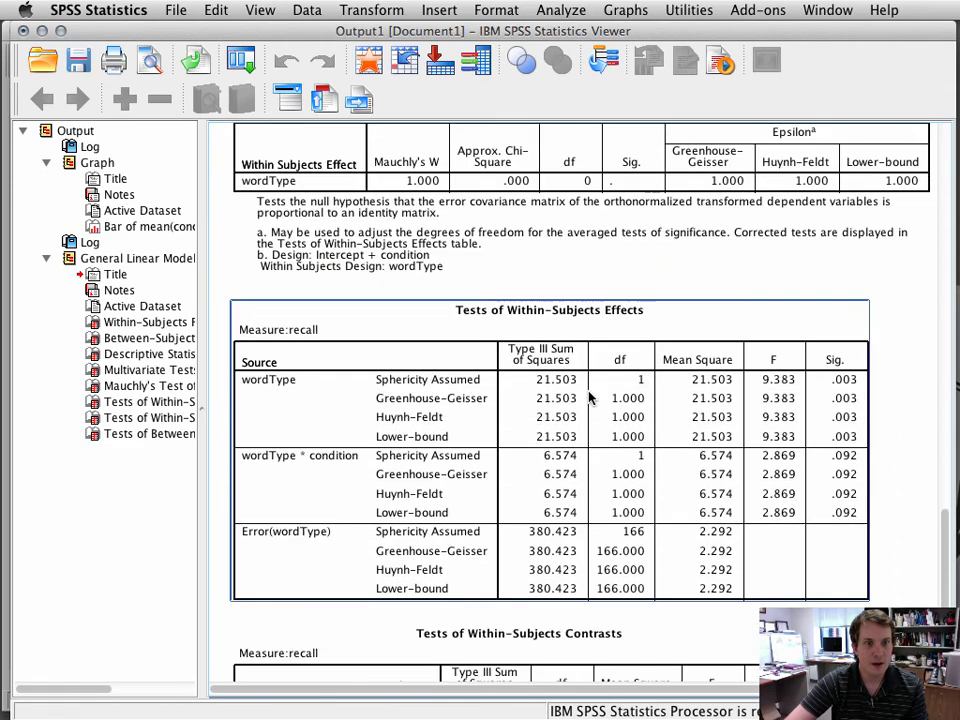
{"action": "left_click", "coordinate": [590, 398]}
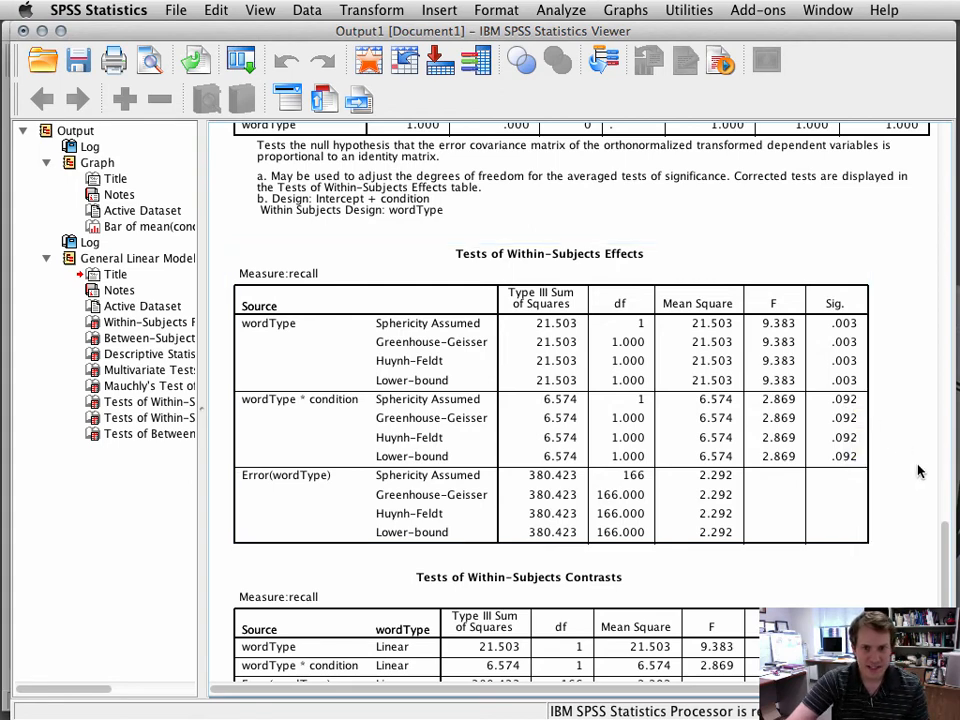
{"action": "left_click_drag", "start_coordinate": [942, 545], "coordinate": [921, 197]}
{"action": "left_click", "coordinate": [497, 388]}
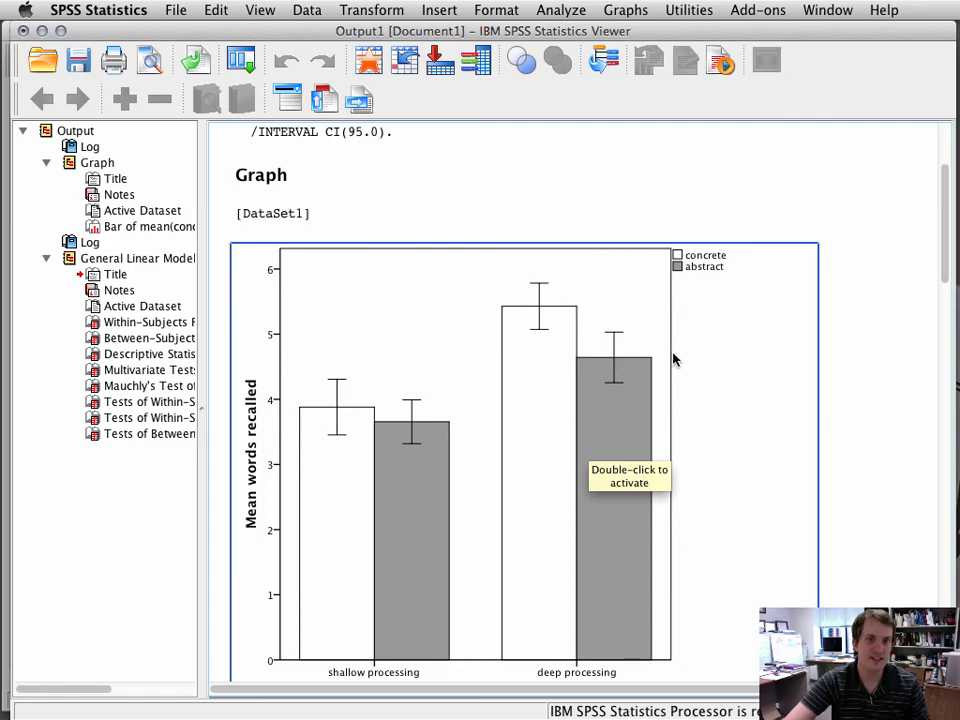
{"action": "scroll", "coordinate": [673, 358], "scroll_direction": "down", "scroll_amount": 15}
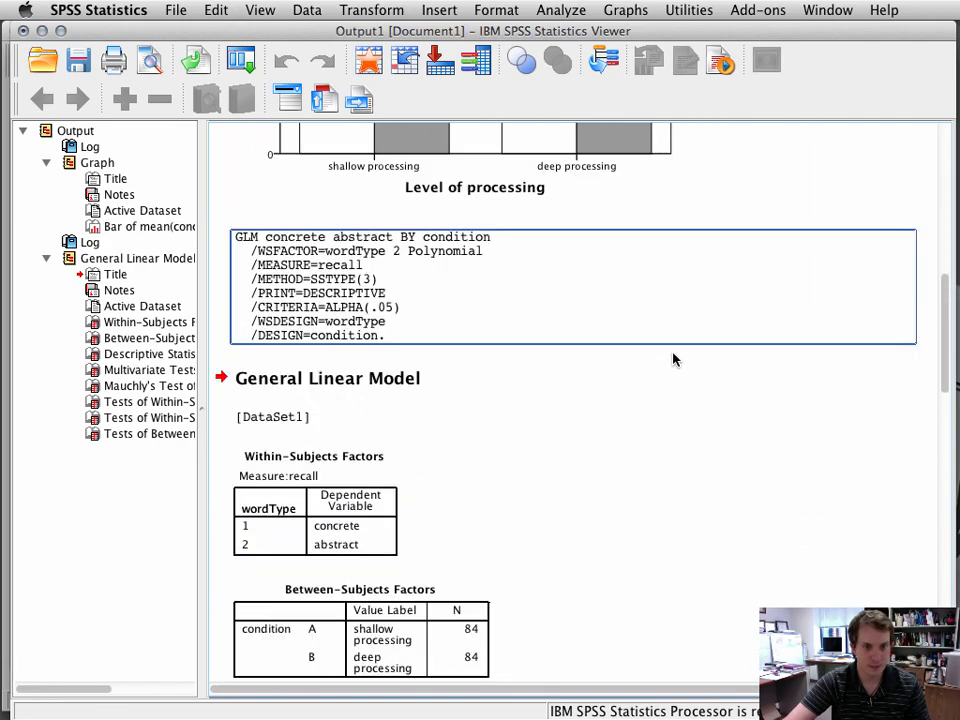
{"action": "scroll", "coordinate": [673, 358], "scroll_direction": "down", "scroll_amount": 10}
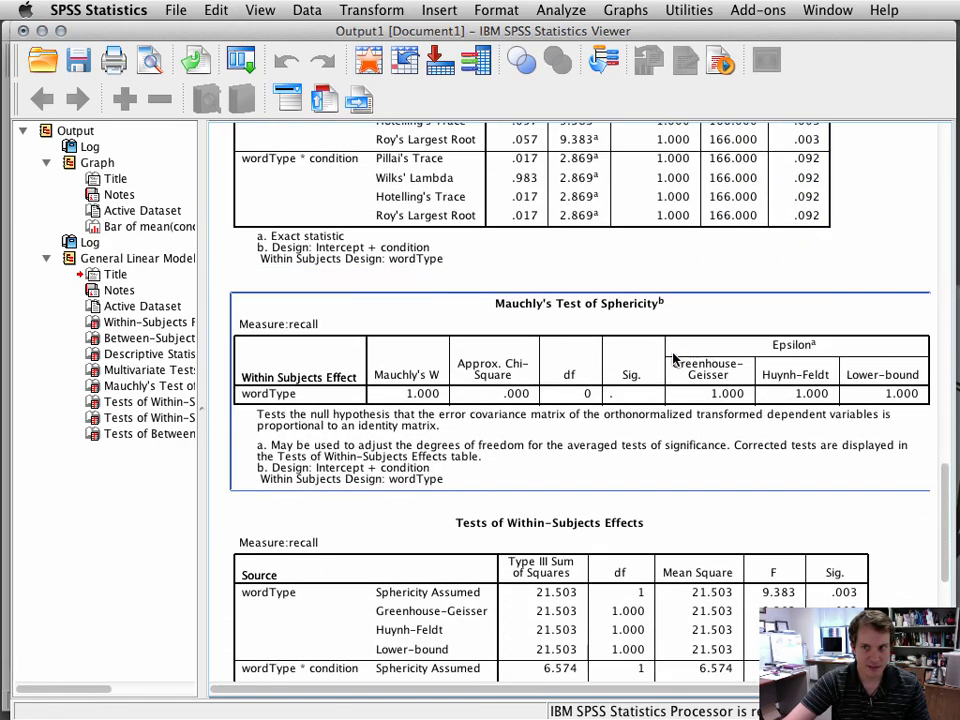
{"action": "scroll", "coordinate": [673, 358], "scroll_direction": "down", "scroll_amount": 1}
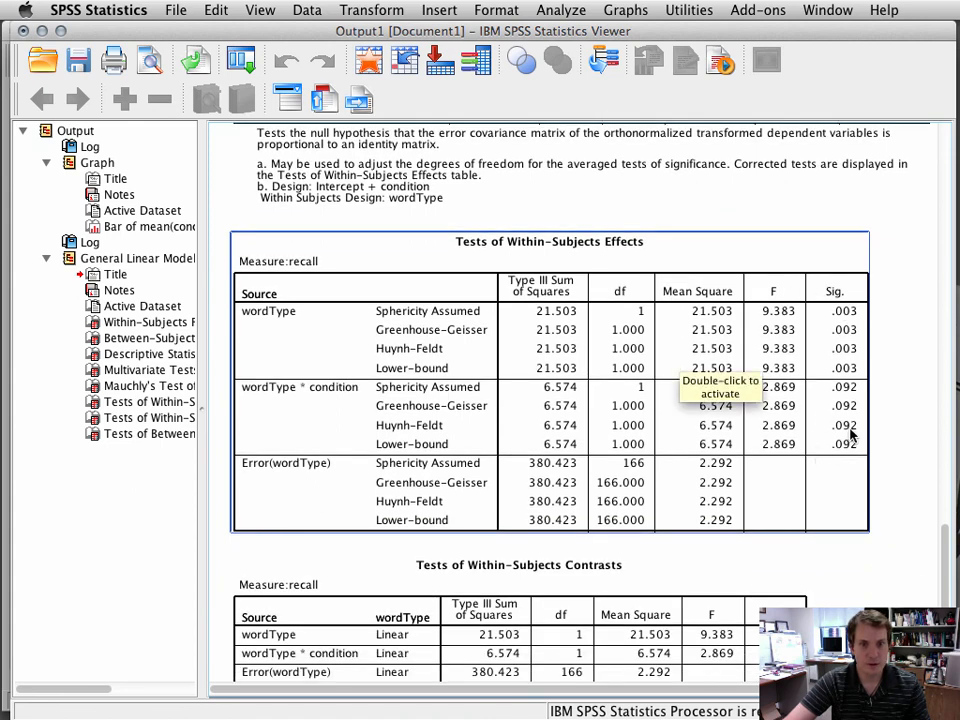
Step: Examine the Tests of Within-Subjects Contrasts and Tests of Between-Subjects Effects tables for the wordType and condition effects
{"action": "scroll", "coordinate": [851, 433], "scroll_direction": "down", "scroll_amount": 4}
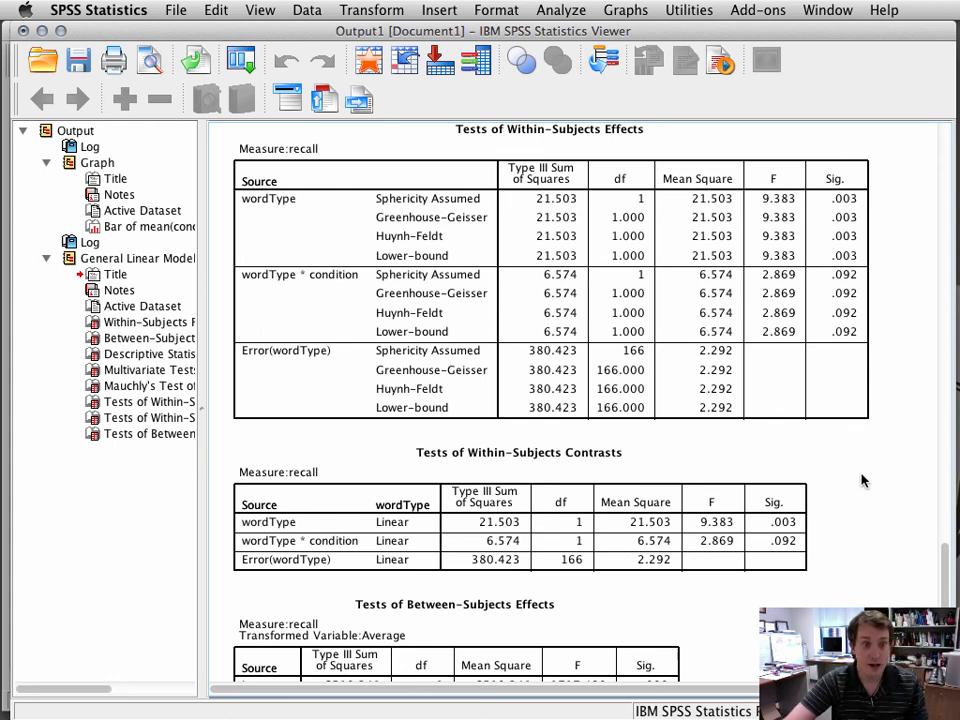
{"action": "scroll", "coordinate": [862, 481], "scroll_direction": "up", "scroll_amount": 2}
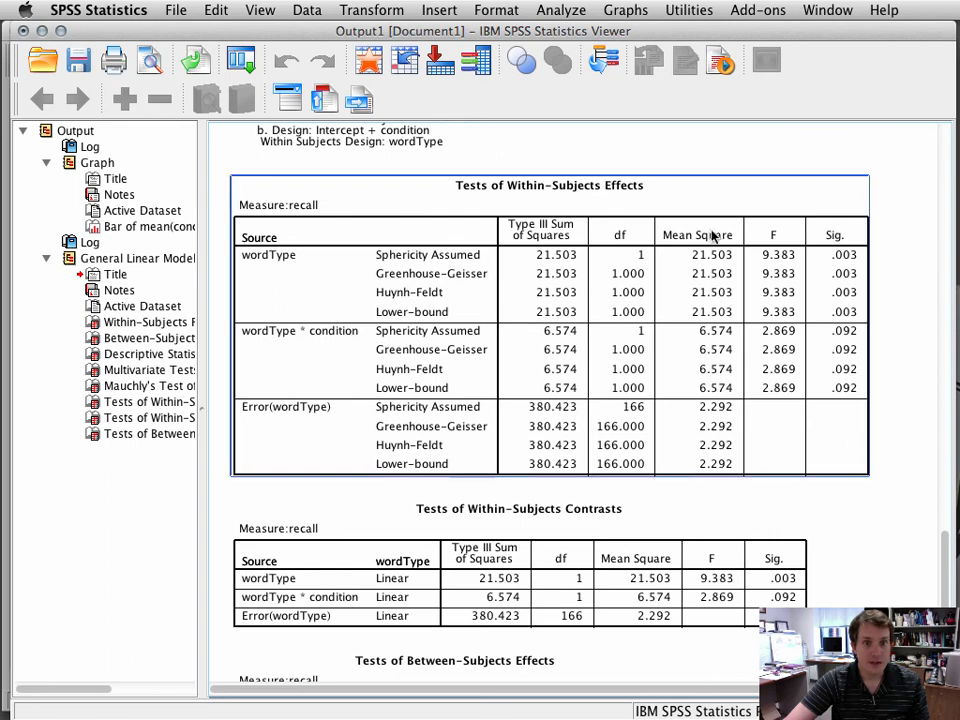
{"action": "scroll", "coordinate": [910, 572], "scroll_direction": "down", "scroll_amount": 5}
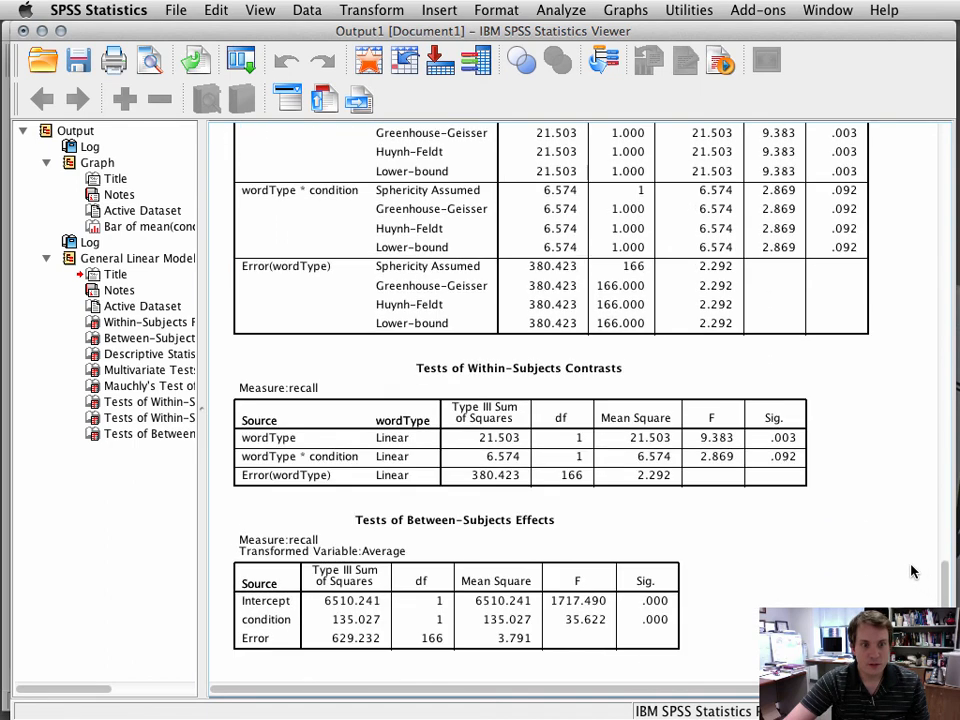
{"action": "left_click", "coordinate": [465, 537]}
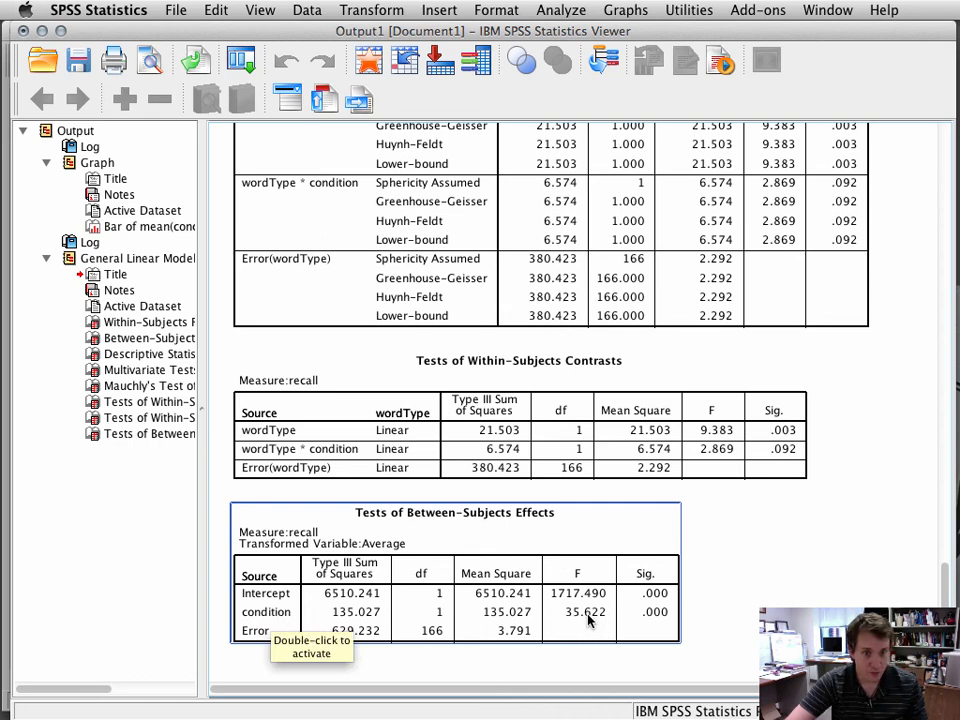
{"action": "left_click", "coordinate": [695, 631]}
{"action": "left_click", "coordinate": [676, 629]}
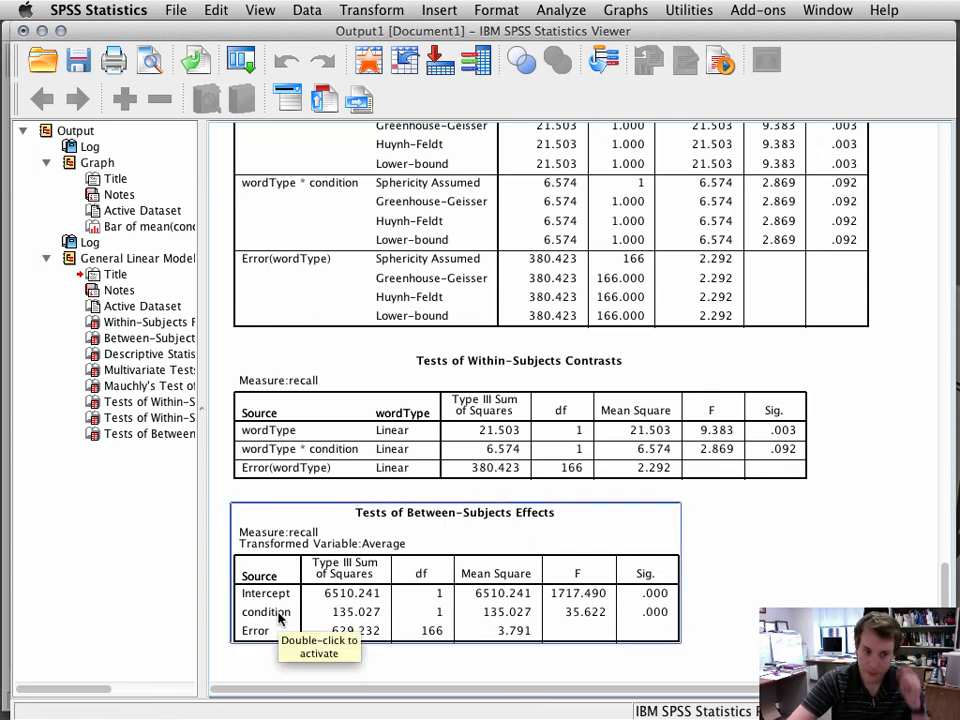
Step: Return up through the output to review the bar chart of mean words recalled and the data import syntax
{"action": "key", "text": "Up"}
{"action": "key", "text": "Up"}
{"action": "key", "text": "Up"}
{"action": "key", "text": "Up"}
{"action": "key", "text": "Up"}
{"action": "key", "text": "Up"}
{"action": "key", "text": "Up"}
{"action": "key", "text": "Up"}
{"action": "key", "text": "Up"}
{"action": "key", "text": "Up"}
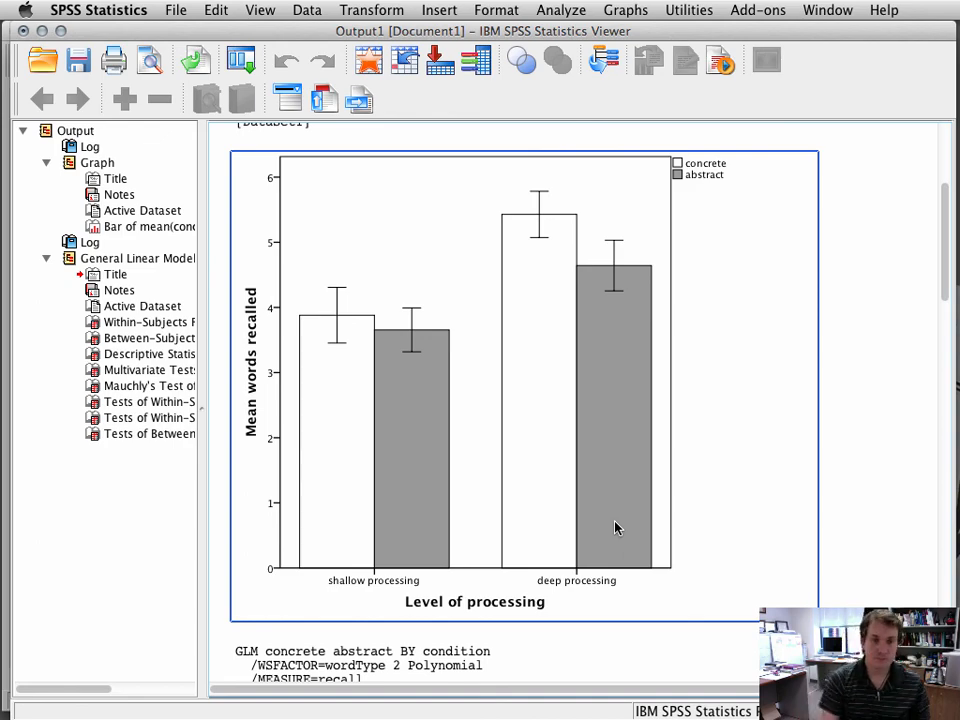
{"action": "scroll", "coordinate": [615, 527], "scroll_direction": "down", "scroll_amount": 10}
{"action": "scroll", "coordinate": [615, 527], "scroll_direction": "down", "scroll_amount": 10}
{"action": "scroll", "coordinate": [615, 527], "scroll_direction": "up", "scroll_amount": 7}
{"action": "scroll", "coordinate": [615, 527], "scroll_direction": "up", "scroll_amount": 12}
{"action": "scroll", "coordinate": [615, 527], "scroll_direction": "up", "scroll_amount": 2}
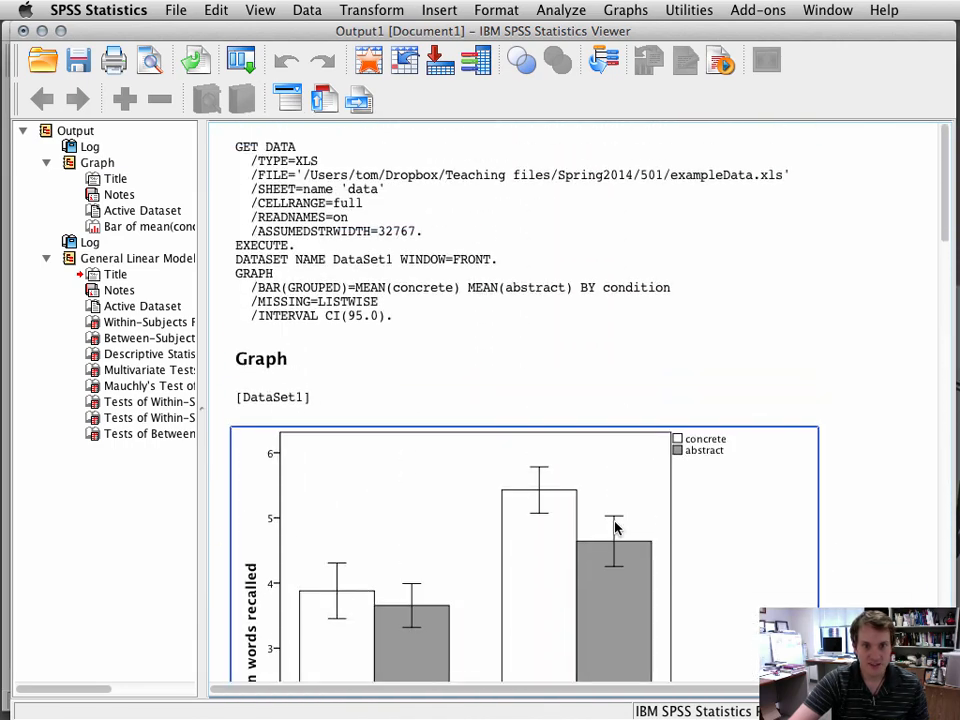
{"action": "left_click", "coordinate": [166, 9]}
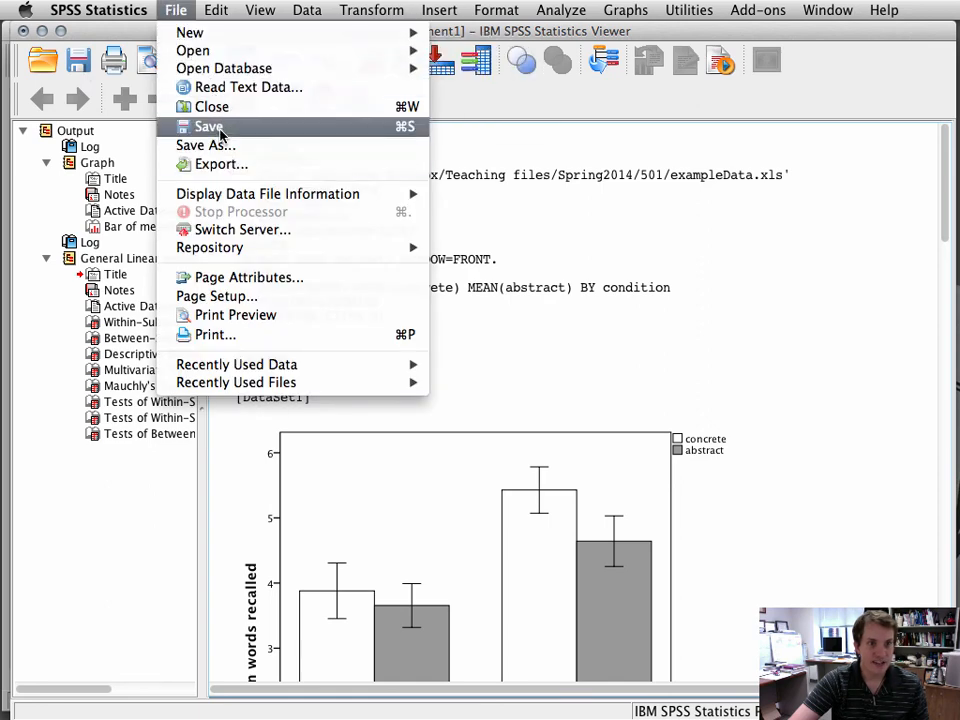
{"action": "left_click", "coordinate": [846, 390]}
{"action": "scroll", "coordinate": [846, 390], "scroll_direction": "down", "scroll_amount": 6}
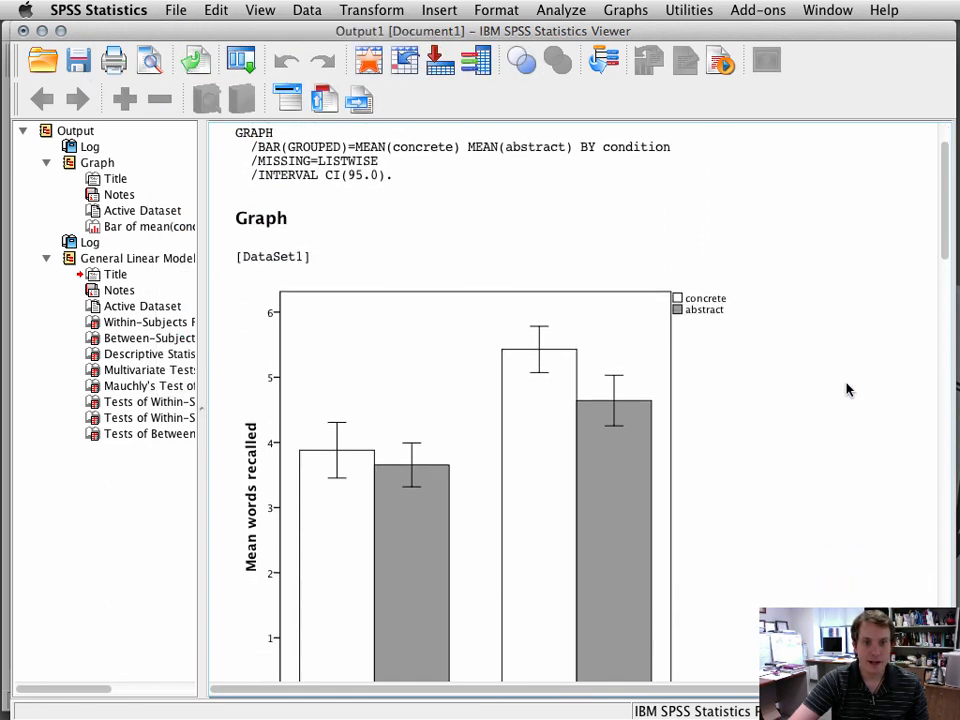
{"action": "scroll", "coordinate": [846, 390], "scroll_direction": "down", "scroll_amount": 3}
{"action": "scroll", "coordinate": [846, 389], "scroll_direction": "up", "scroll_amount": 10}
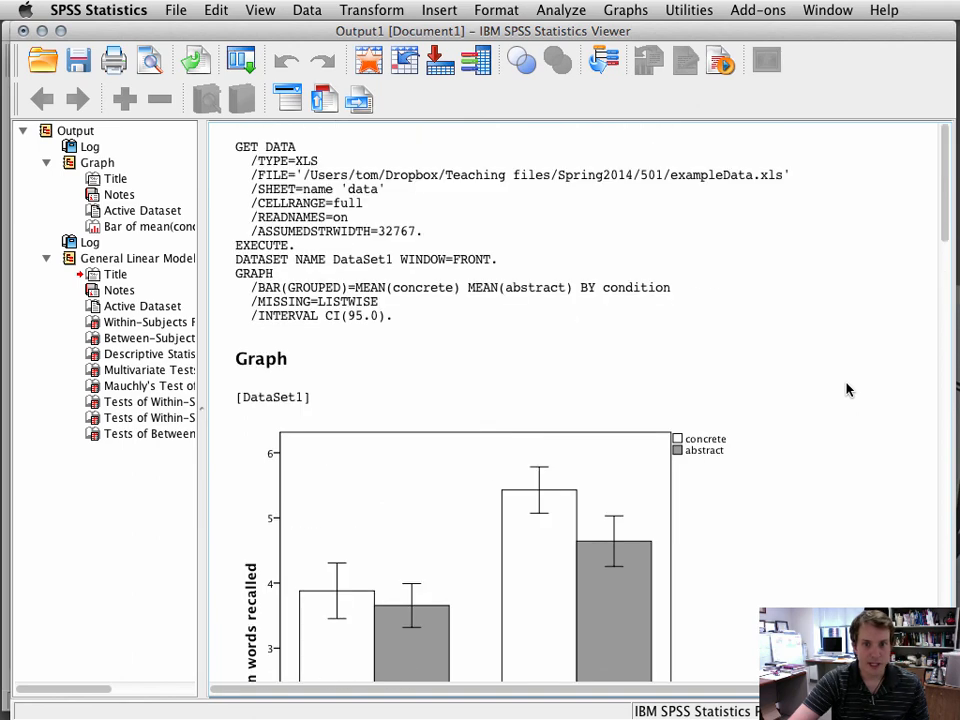